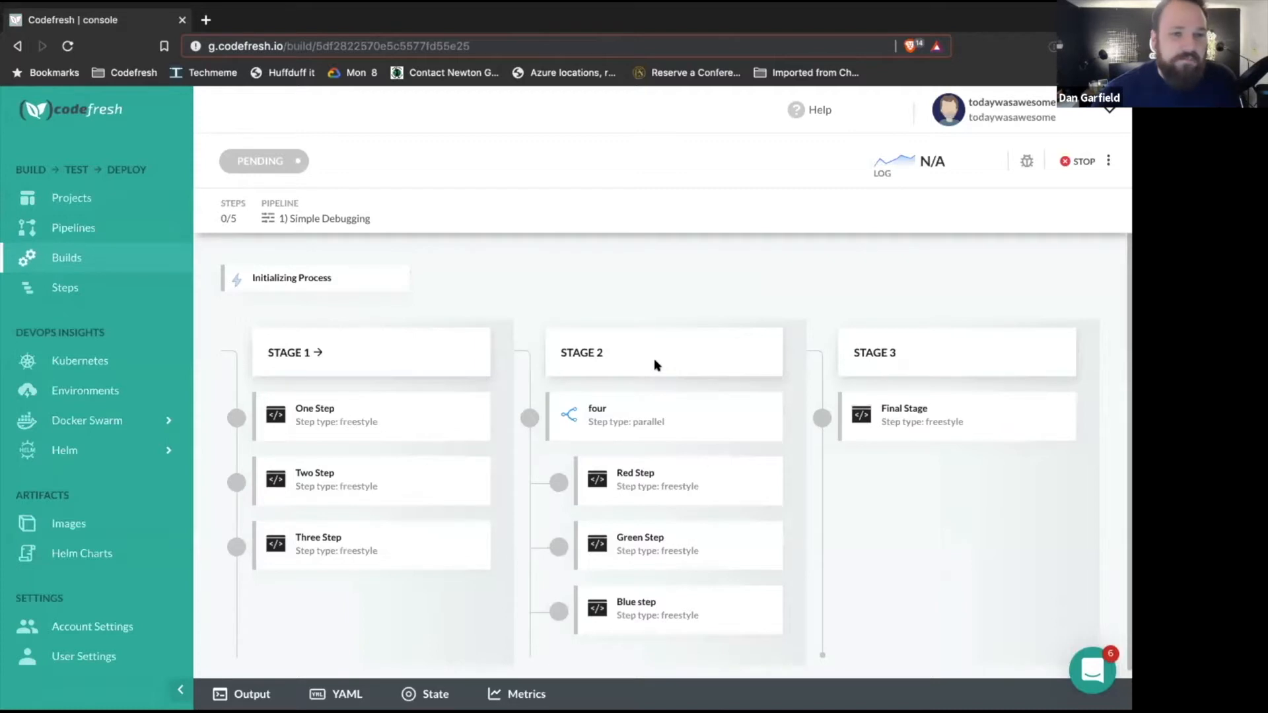
Step: Turn on debug mode for the running build, check One Step's breakpoint, and add a Before breakpoint to Two Step
left_click(1026, 162)
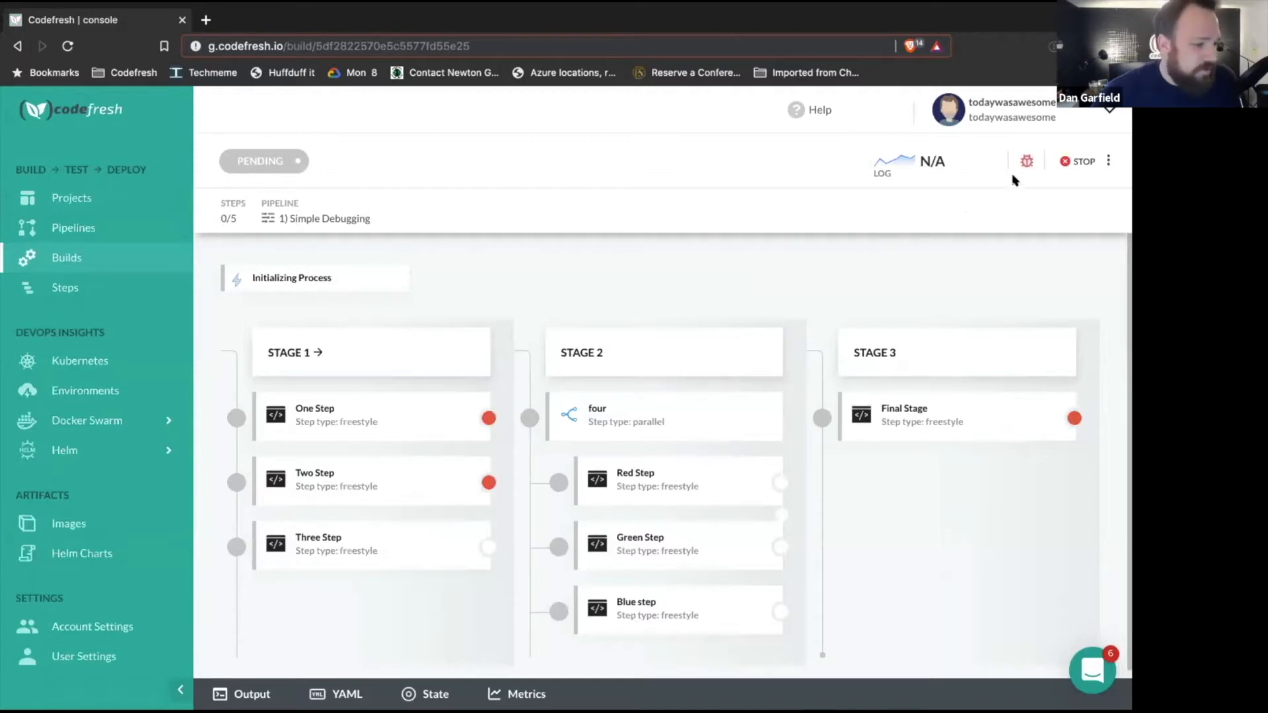
left_click(488, 417)
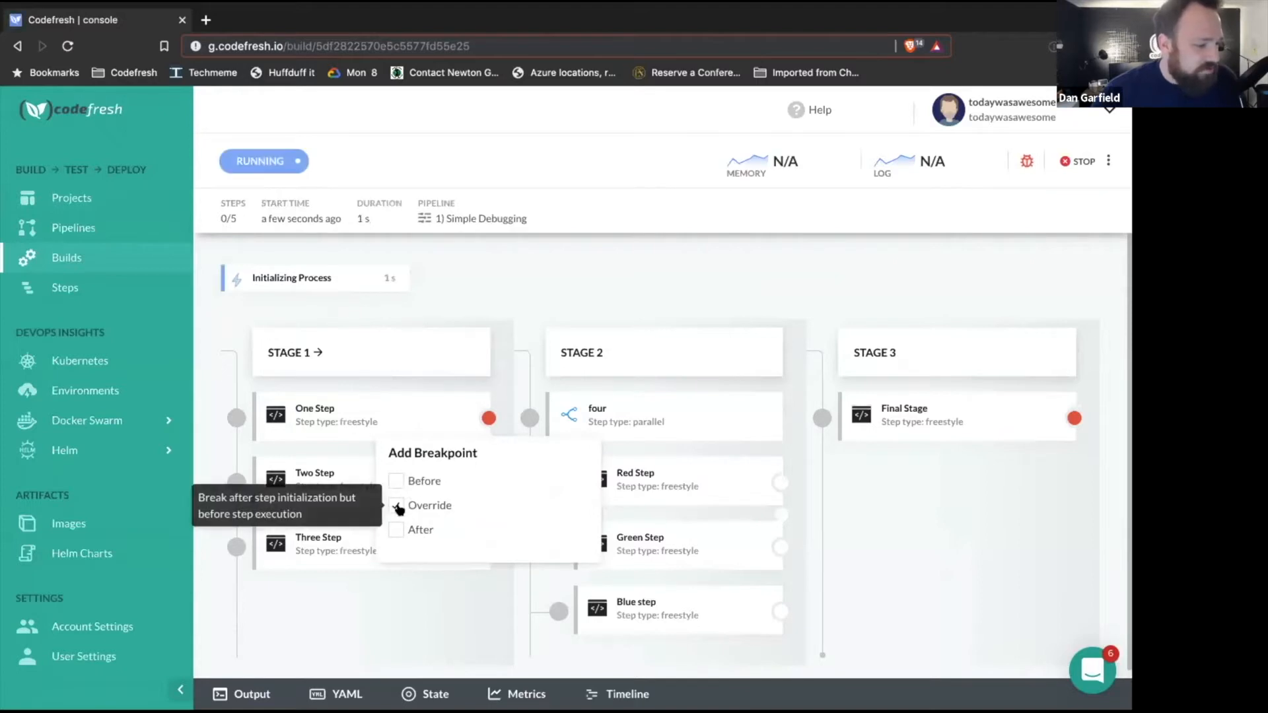
left_click(500, 418)
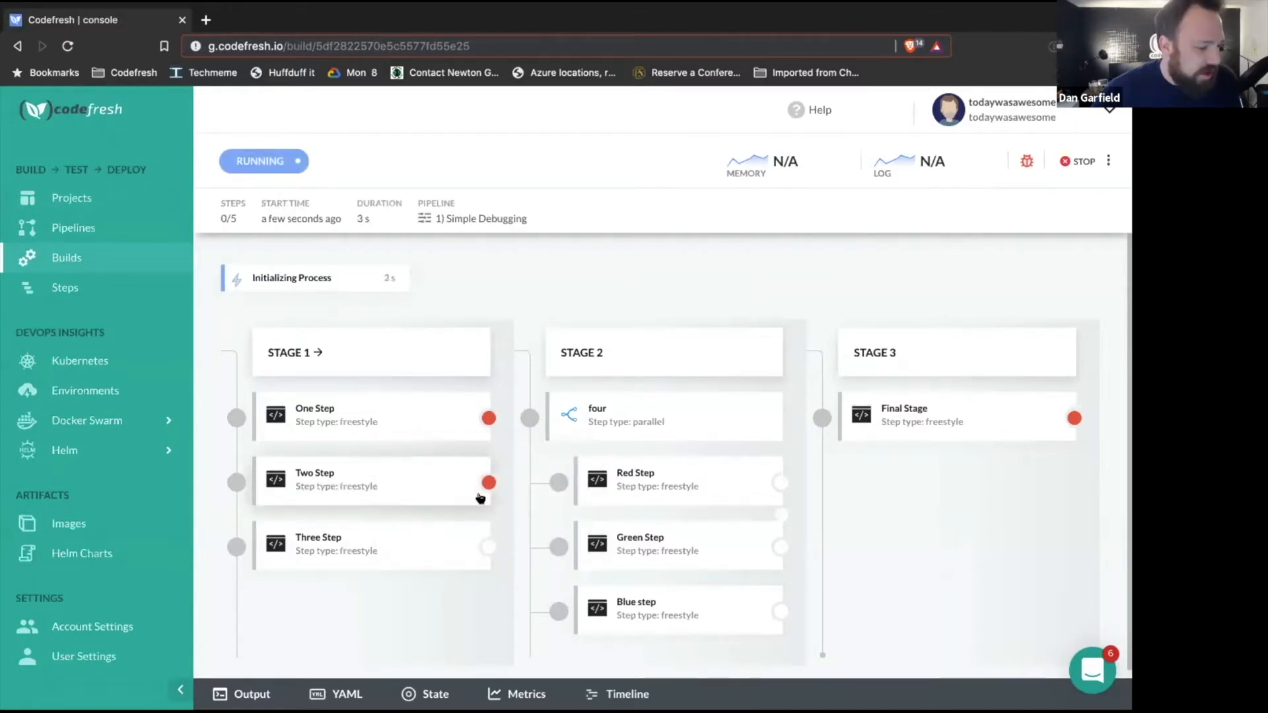
left_click(489, 483)
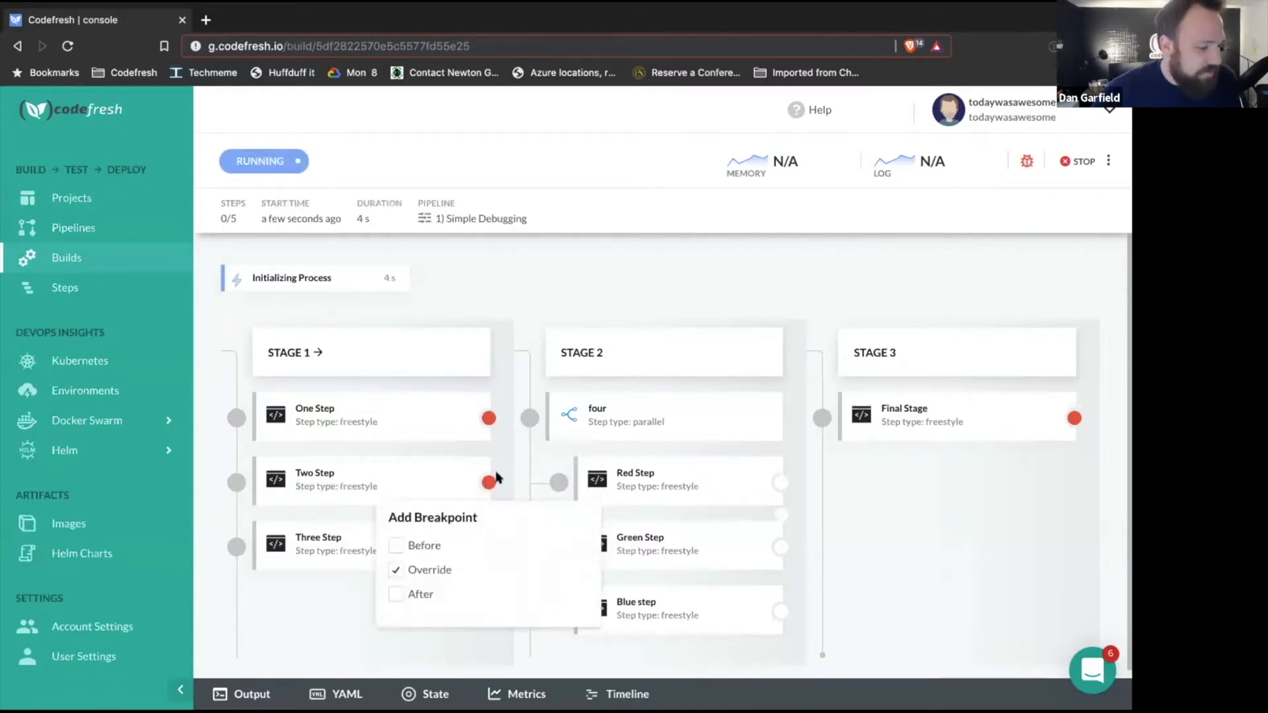
left_click(395, 546)
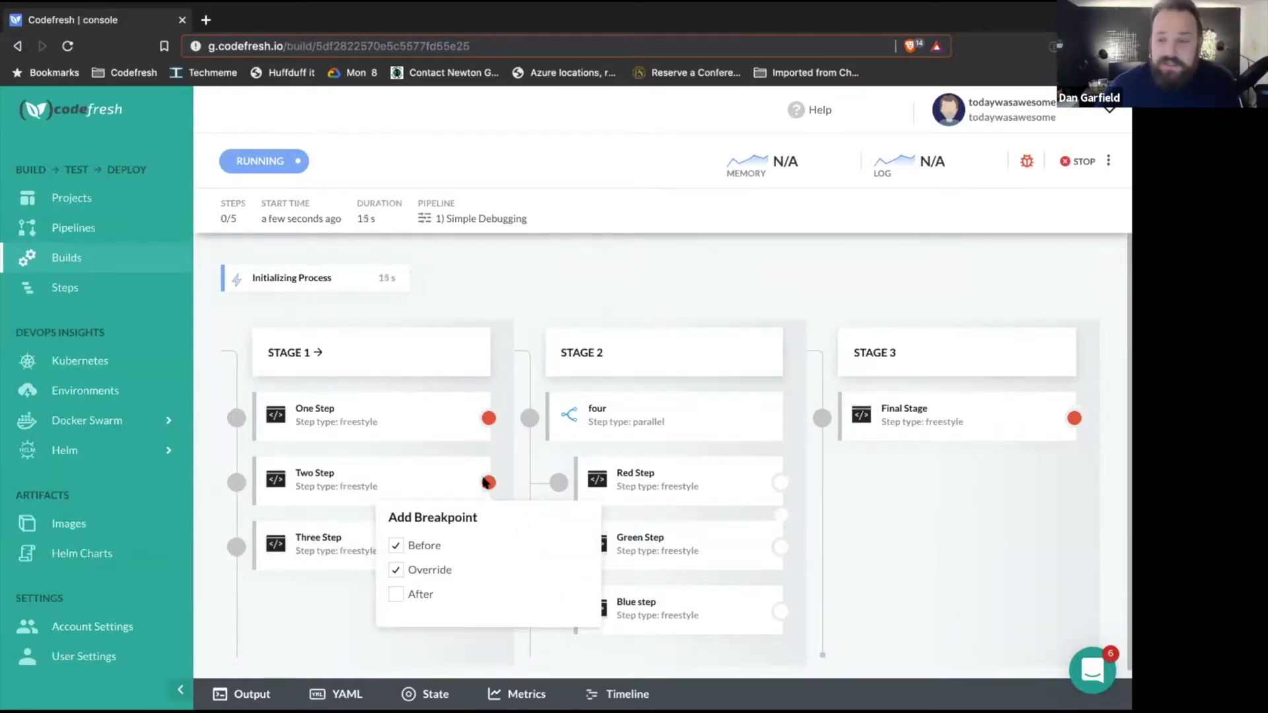
left_click(486, 483)
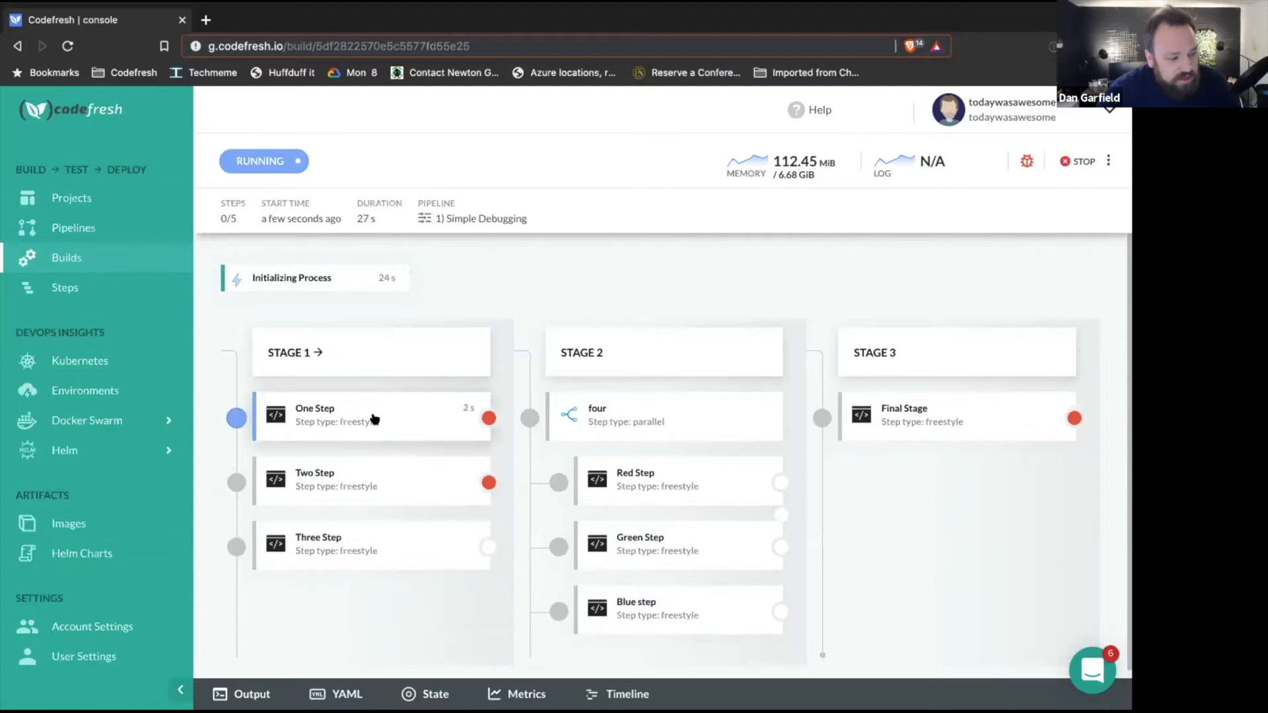
Step: Open the debug console of One Step and list the files in the shared volume with ls
left_click(351, 416)
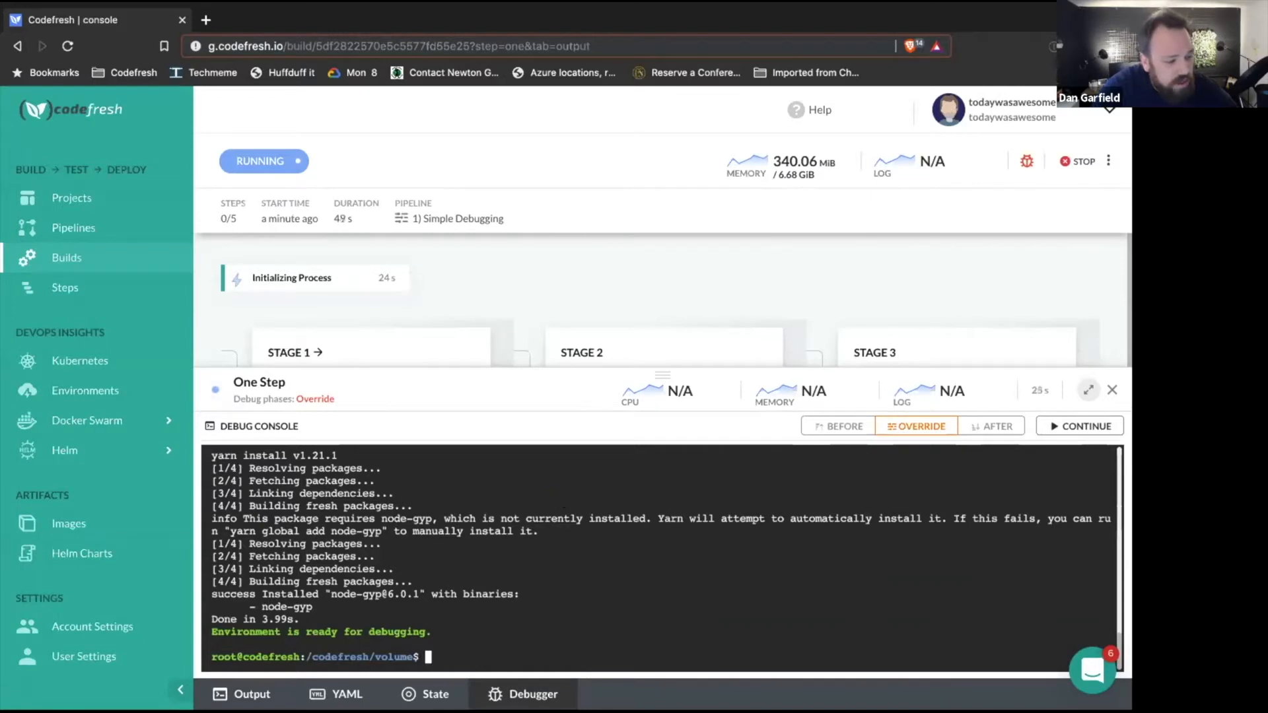
type("ls")
key("Return")
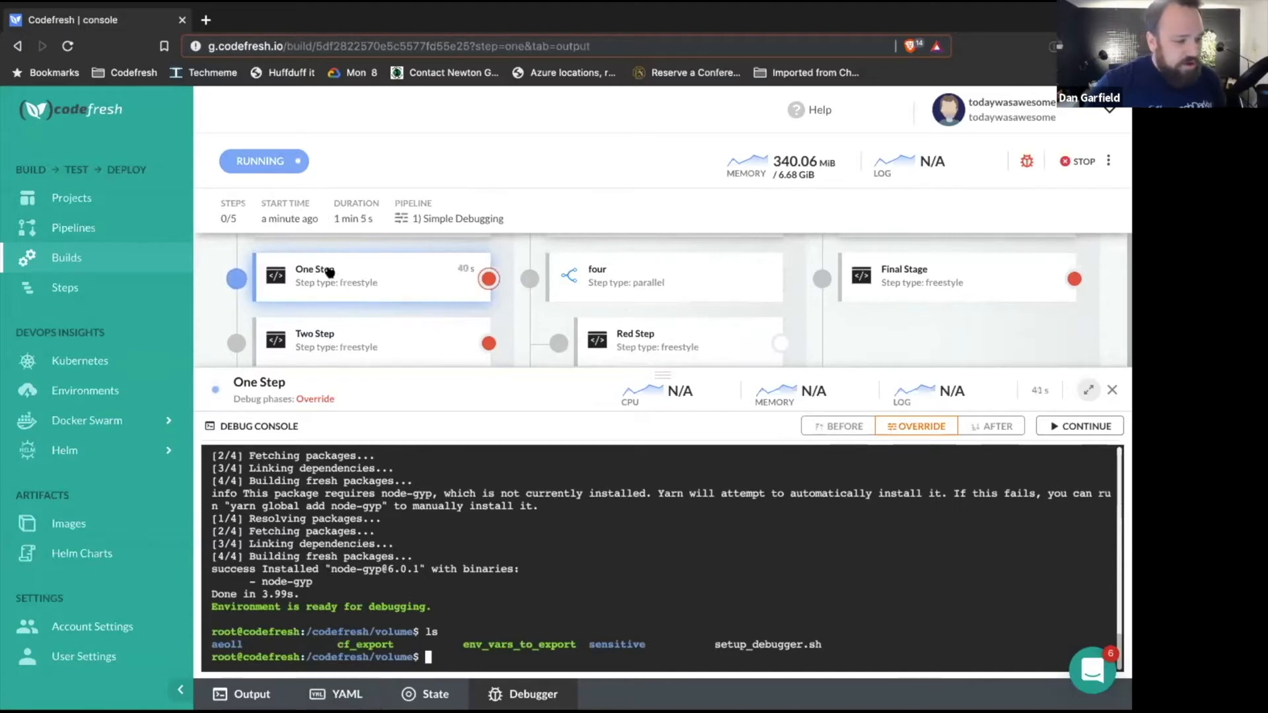
left_click(1083, 393)
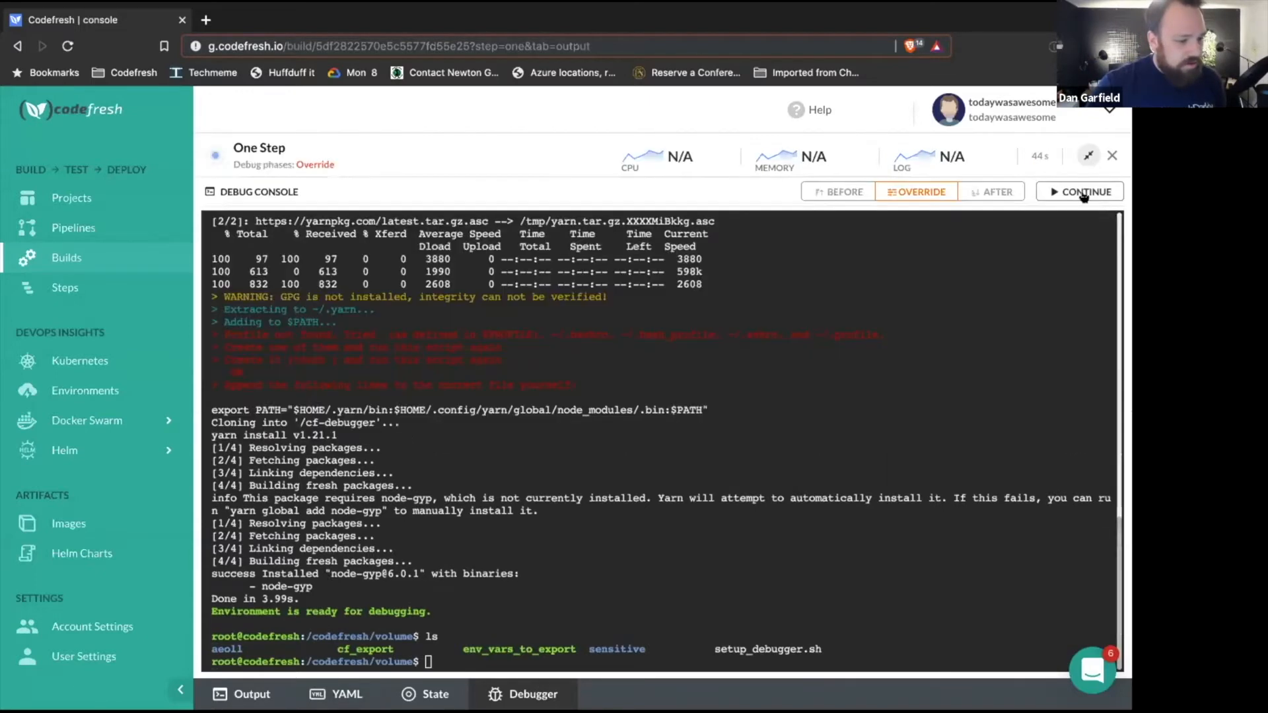
left_click(1086, 150)
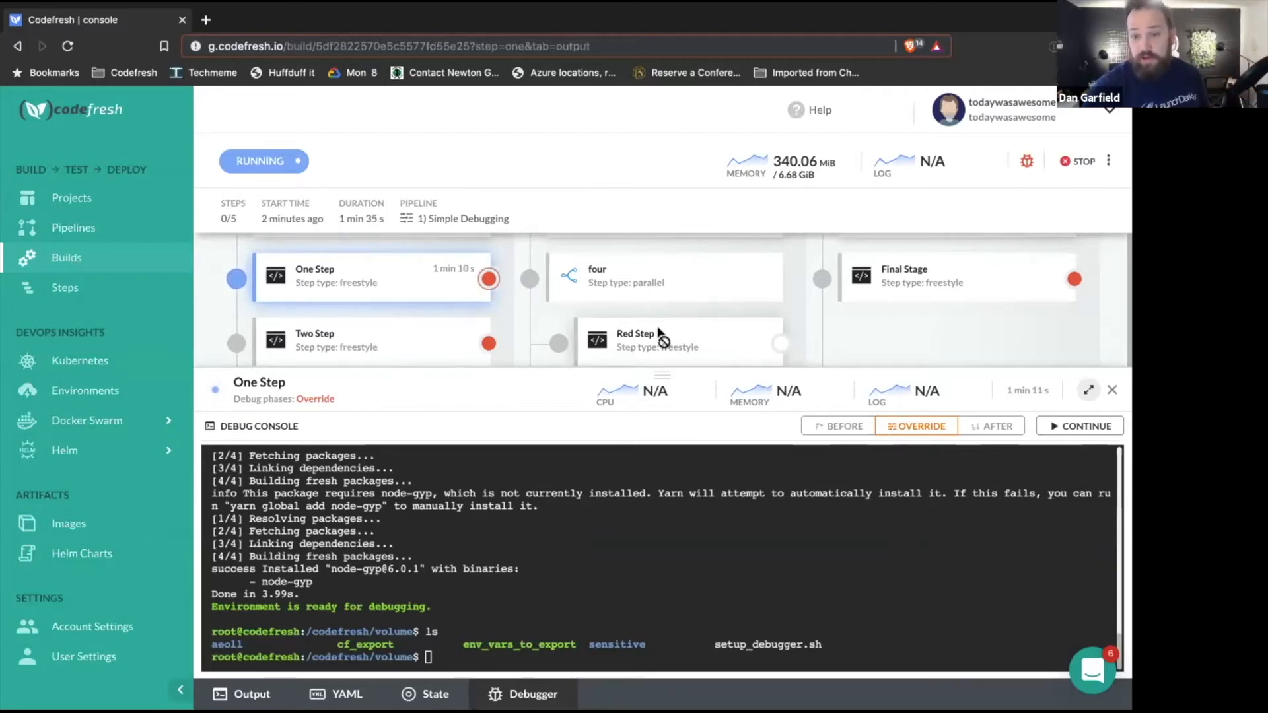
Step: Browse the step catalogue at codefresh.io/steps in a new browser tab through the Notifications category, and close that tab
key("ctrl+t")
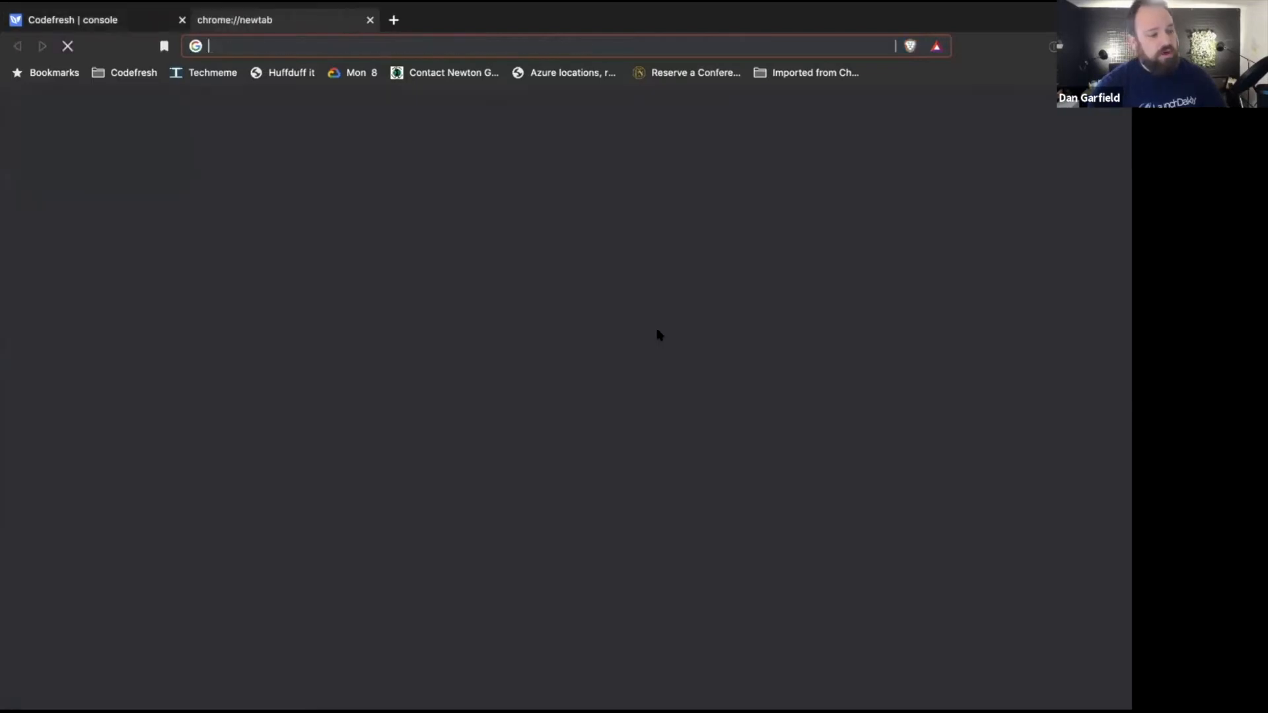
type("codefresh.io/steps")
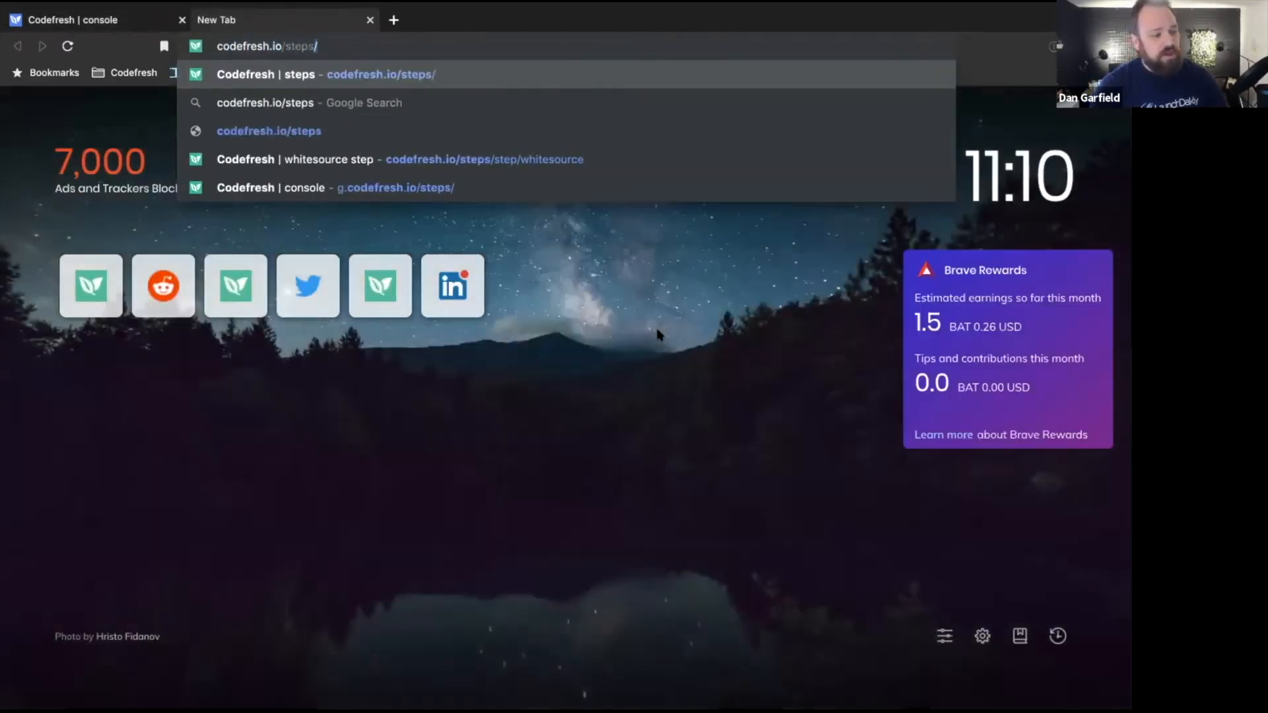
key("Return")
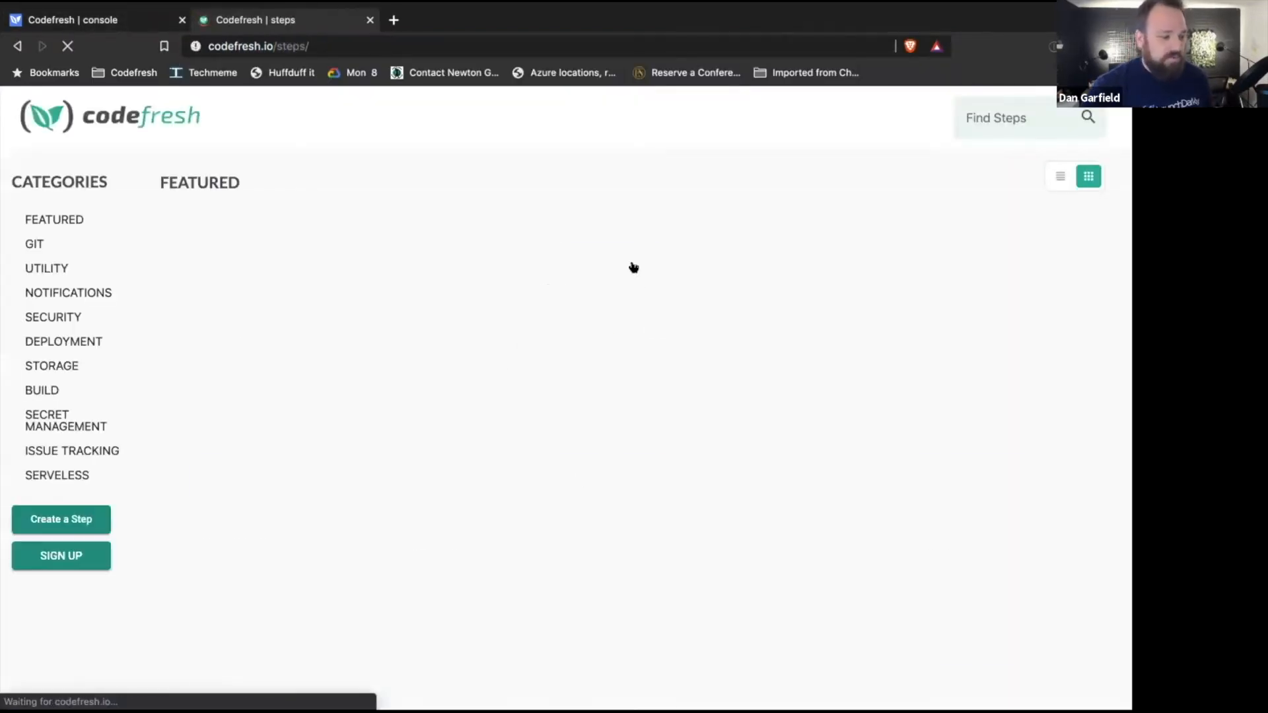
scroll(633, 283, "down", 1)
scroll(633, 283, "down", 10)
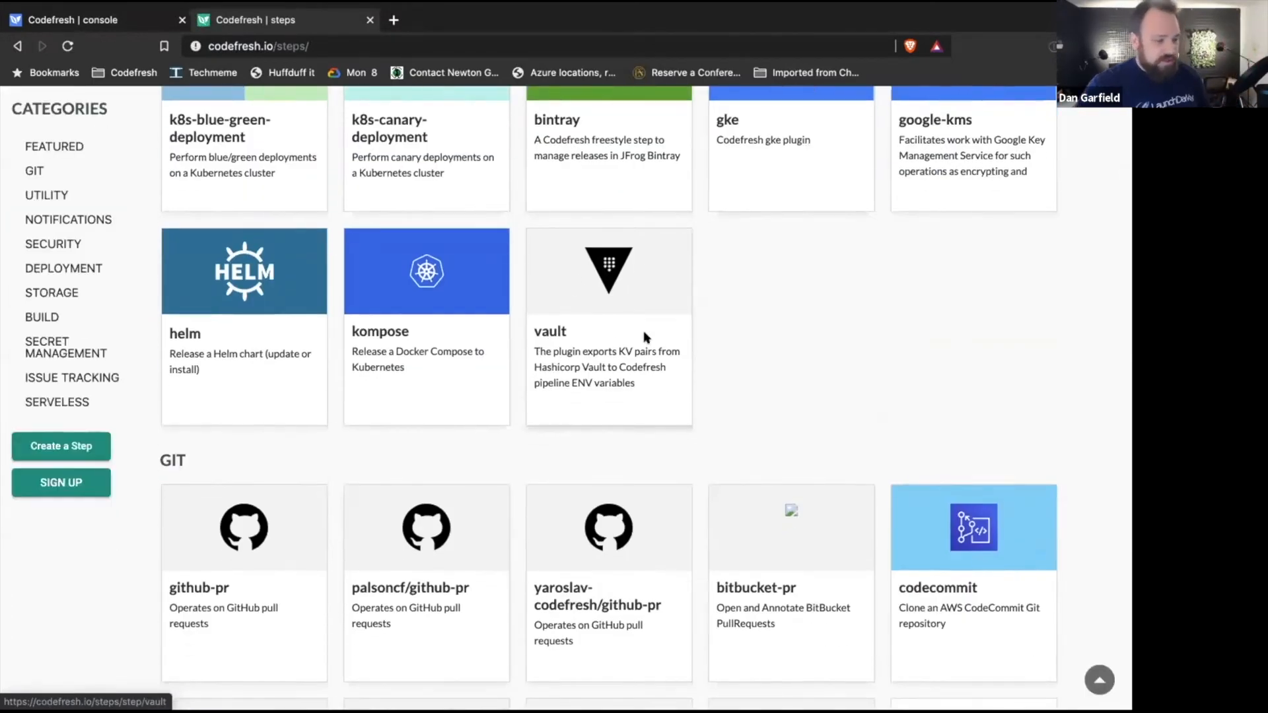
scroll(640, 330, "down", 5)
scroll(639, 328, "down", 13)
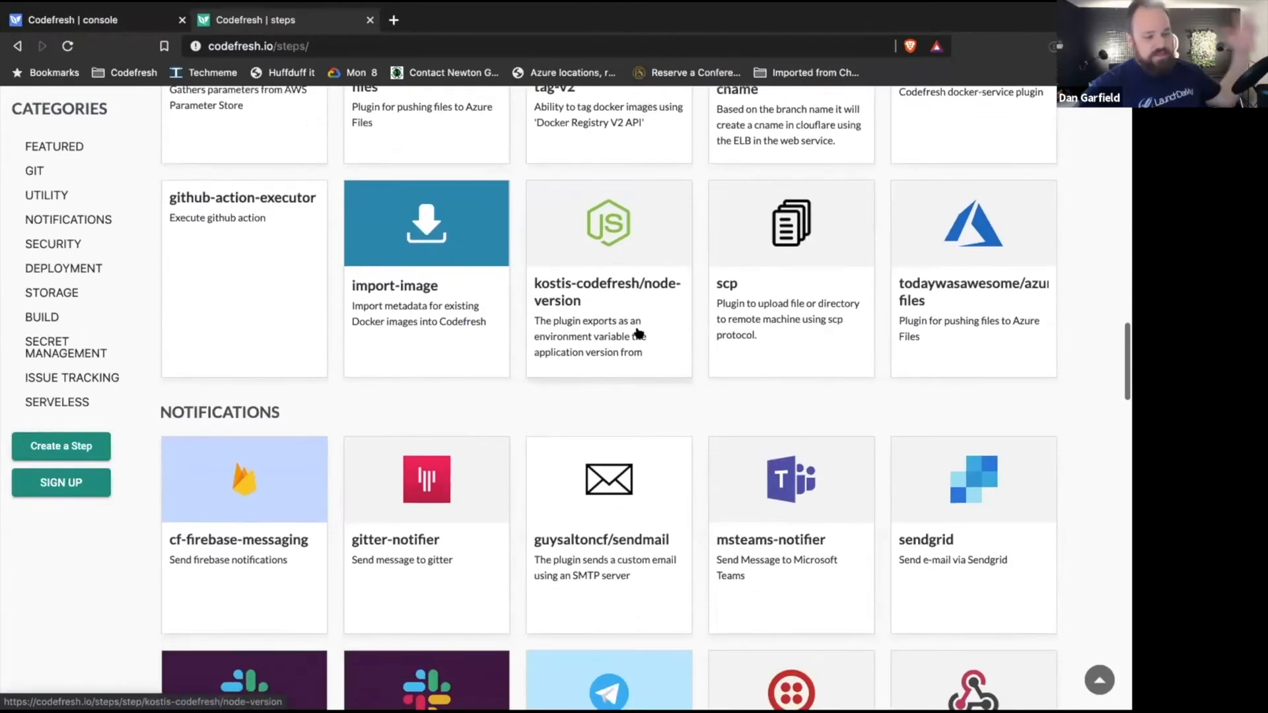
scroll(638, 331, "down", 3)
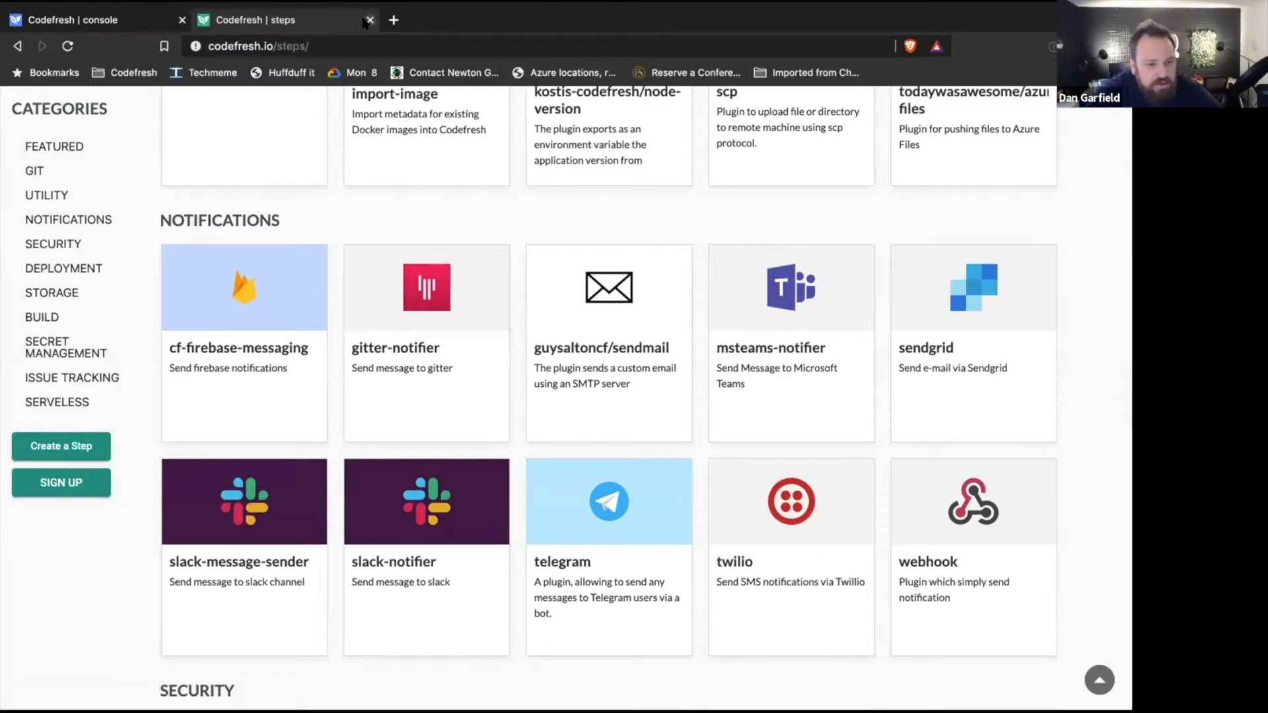
left_click(368, 20)
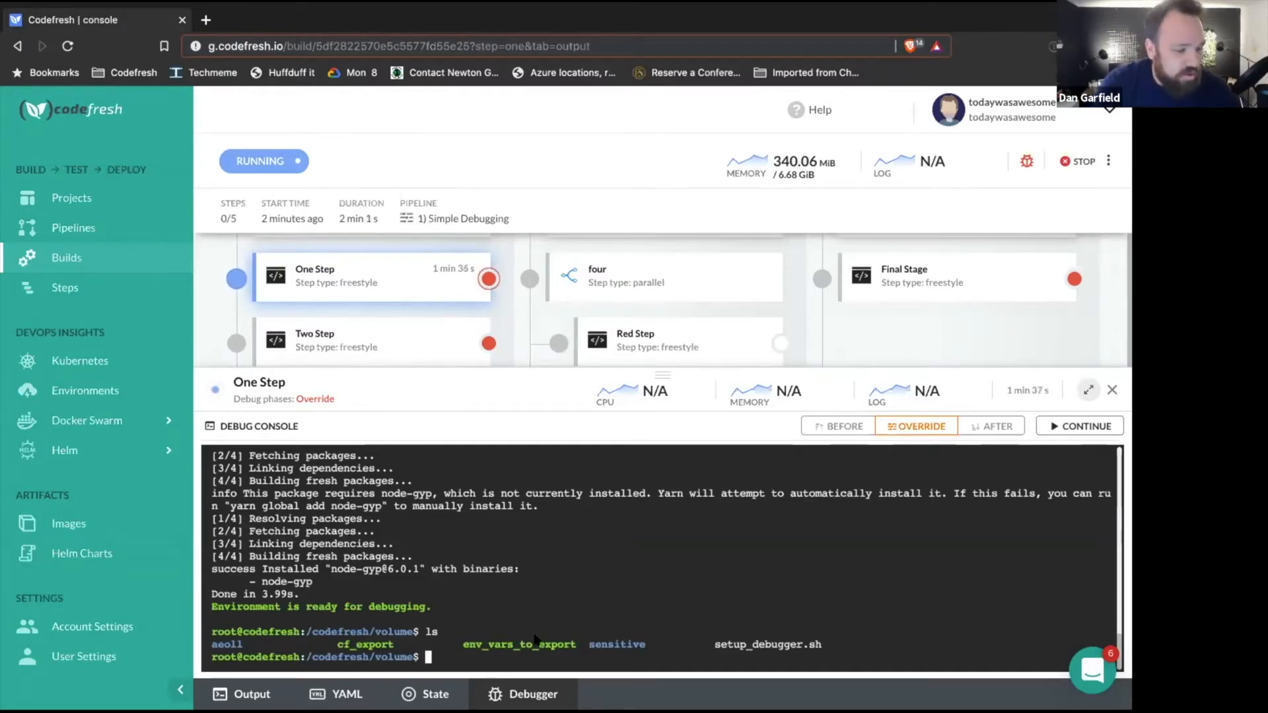
Step: List the volume's files again in the One Step debug console
type("ls")
key("Return")
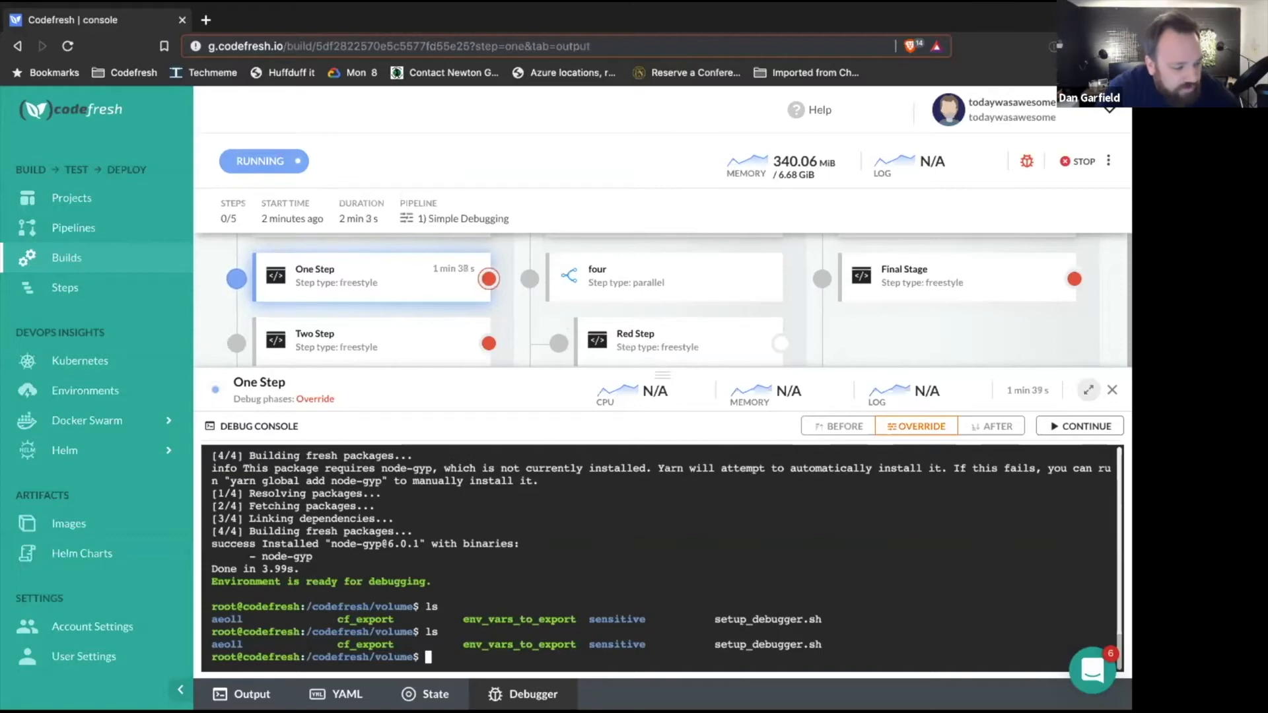
type("touch")
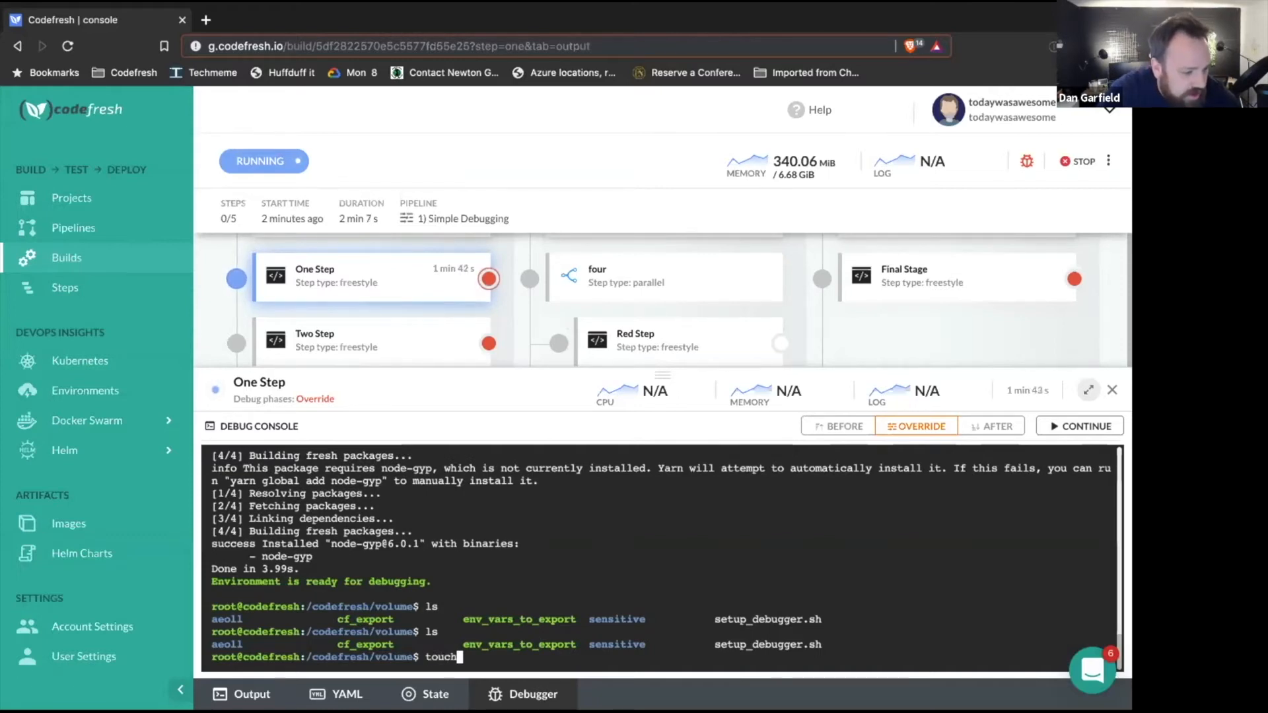
key("BackSpace")
key("BackSpace")
key("BackSpace")
key("BackSpace")
key("BackSpace")
Step: Create a directory named STEPONE in the shared volume with mkdir and list the files to check it
type("mkdir ")
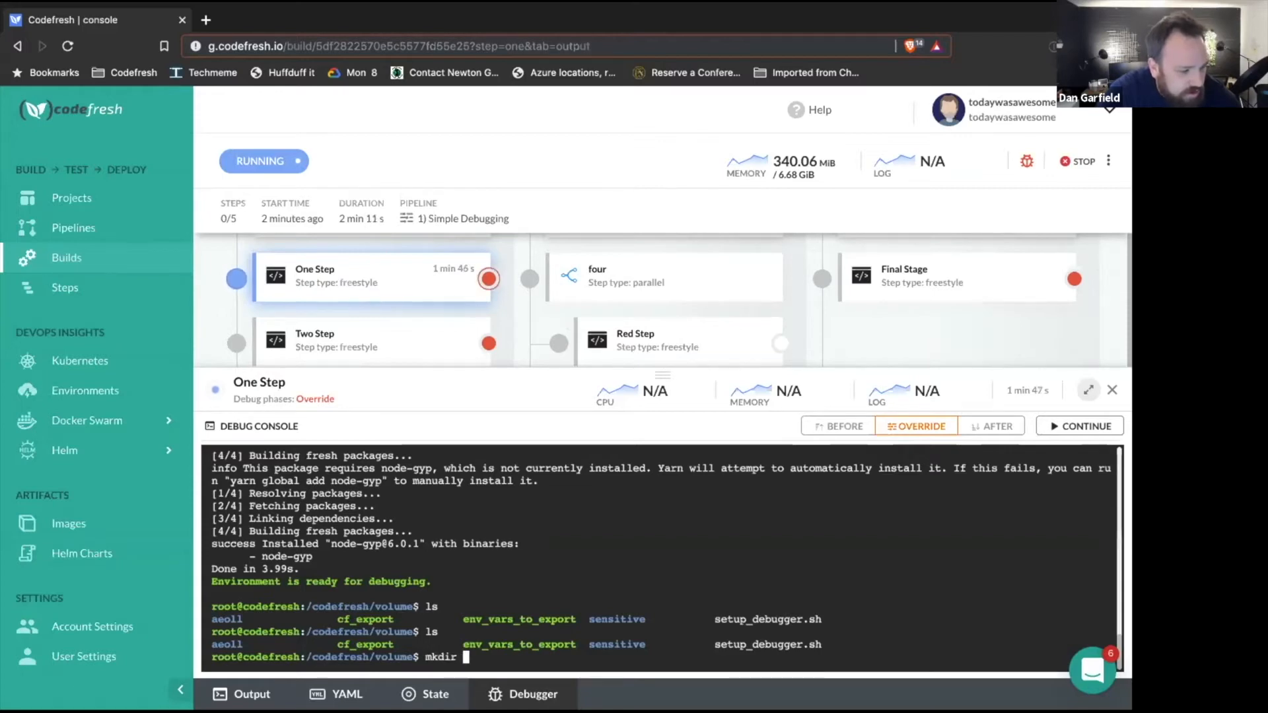
type("STEPONE")
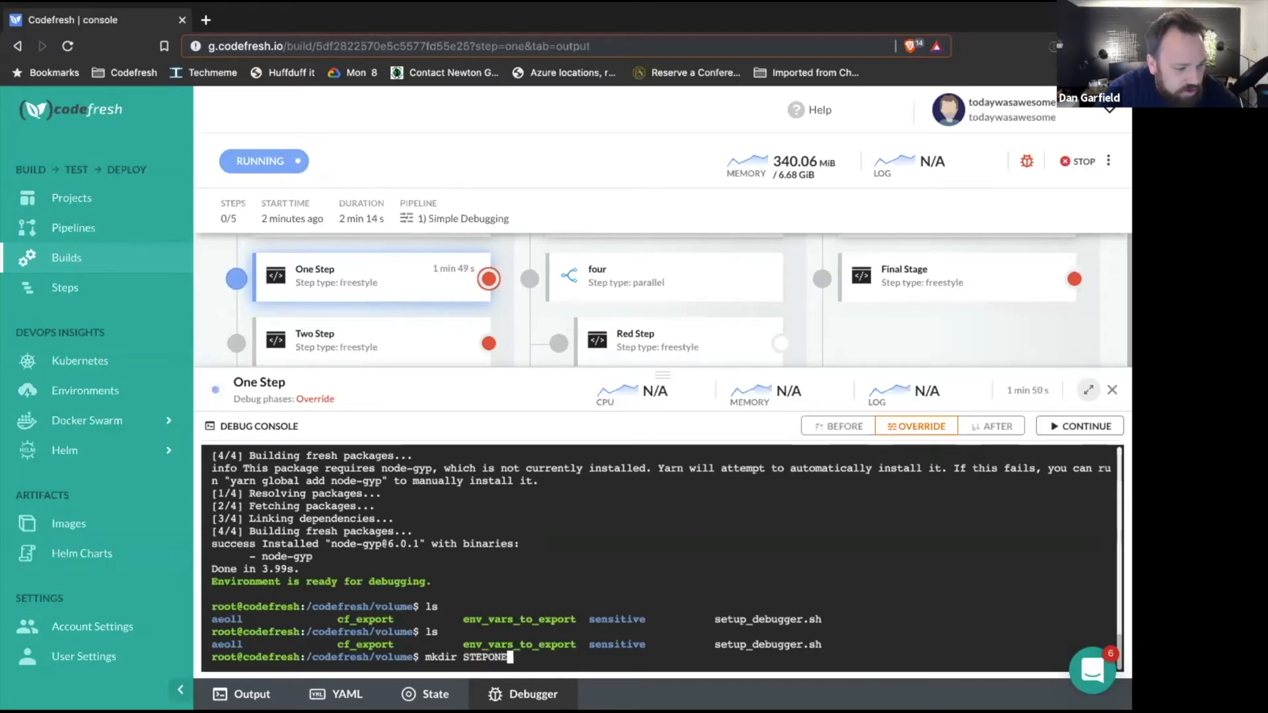
key("Return")
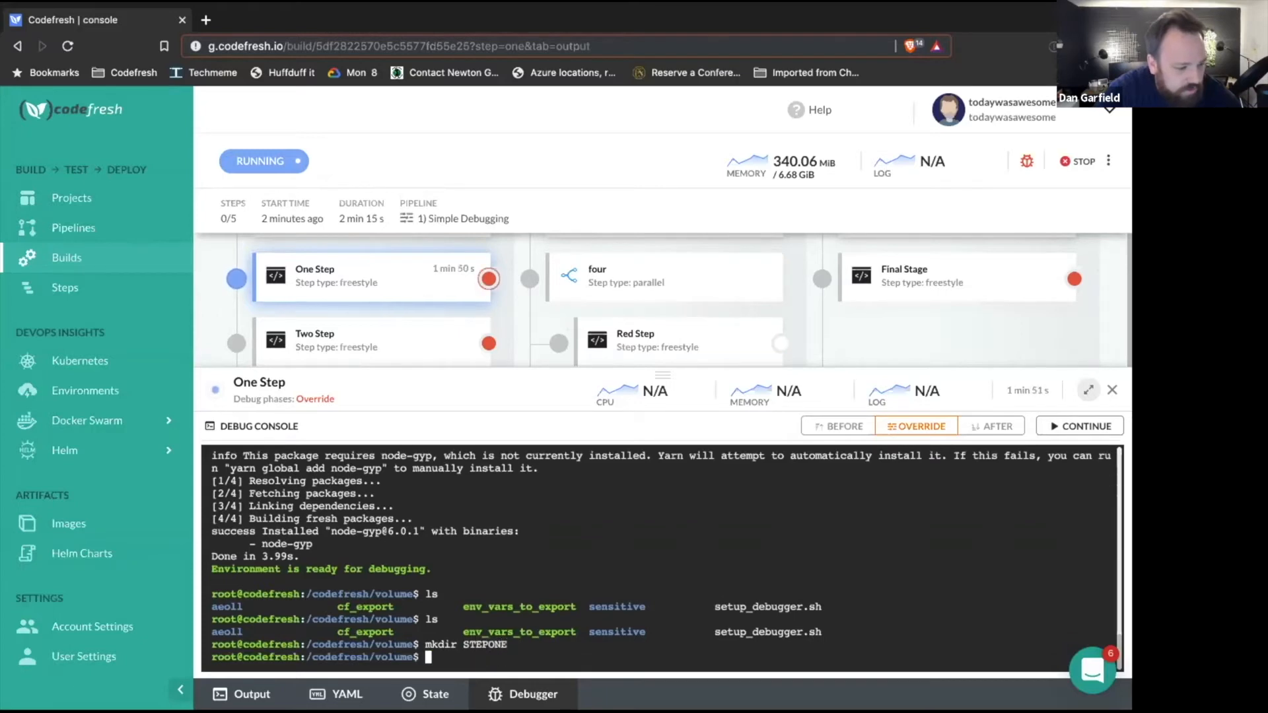
type("ls")
key("Return")
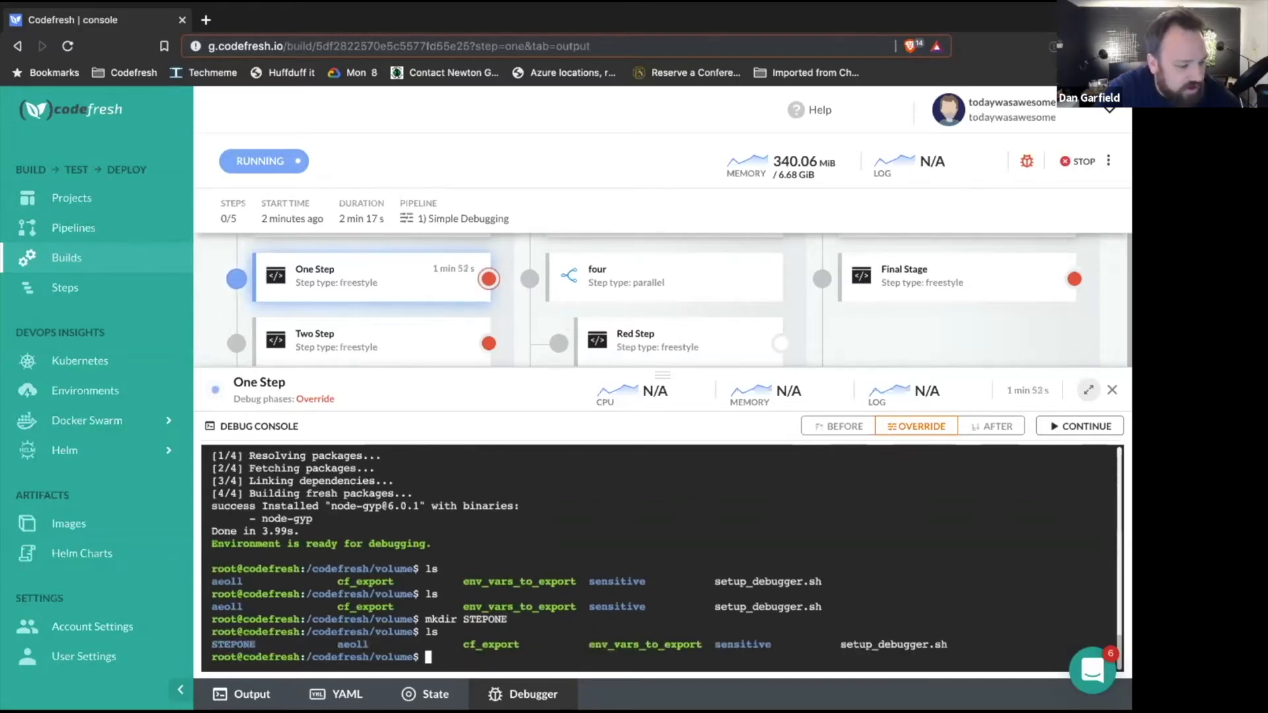
double_click(247, 645)
left_click(405, 642)
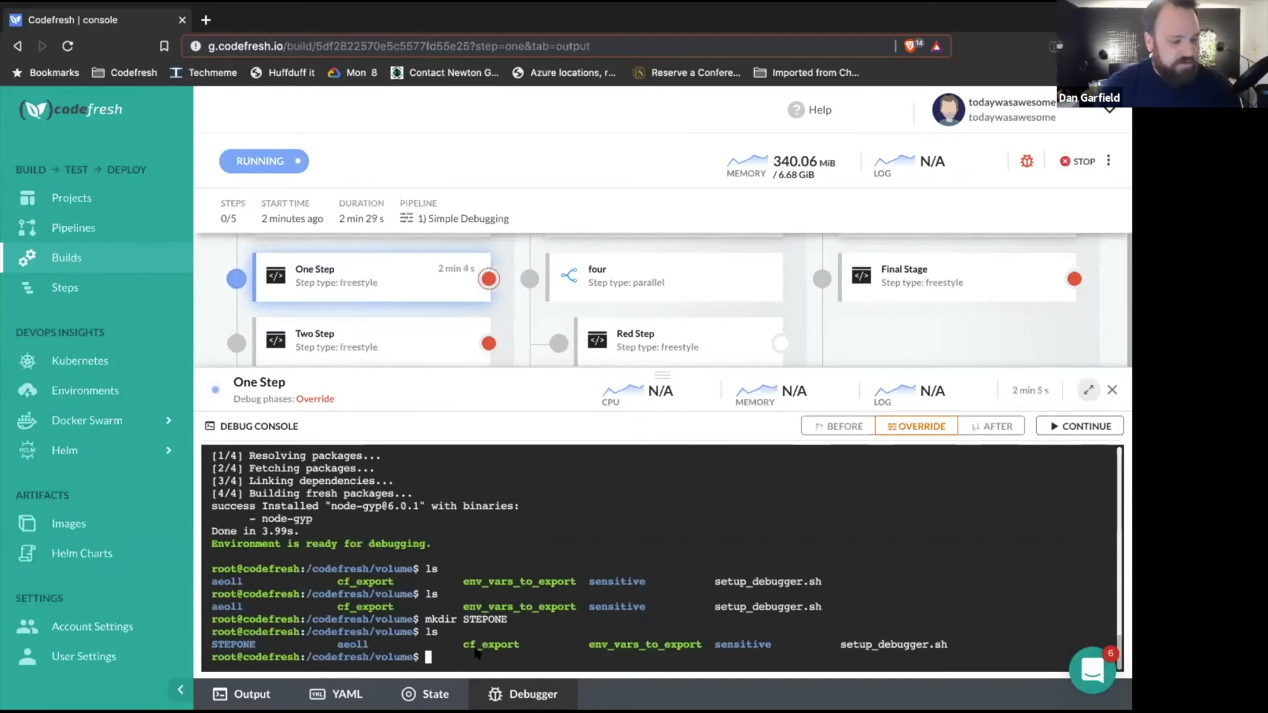
type("var")
key("BackSpace")
key("BackSpace")
key("BackSpace")
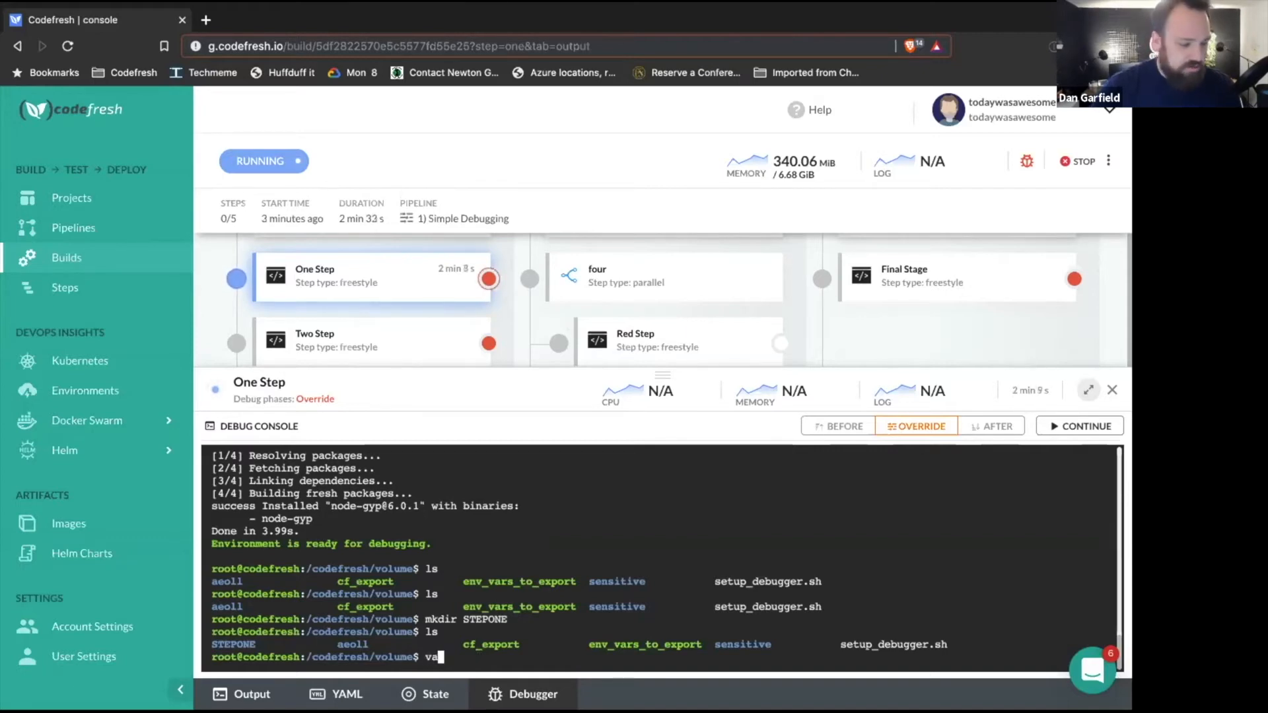
Step: Print the env_vars_to_export file with cat and export the variable FOO=bar using cf_export
type("cat env_vars_to_export")
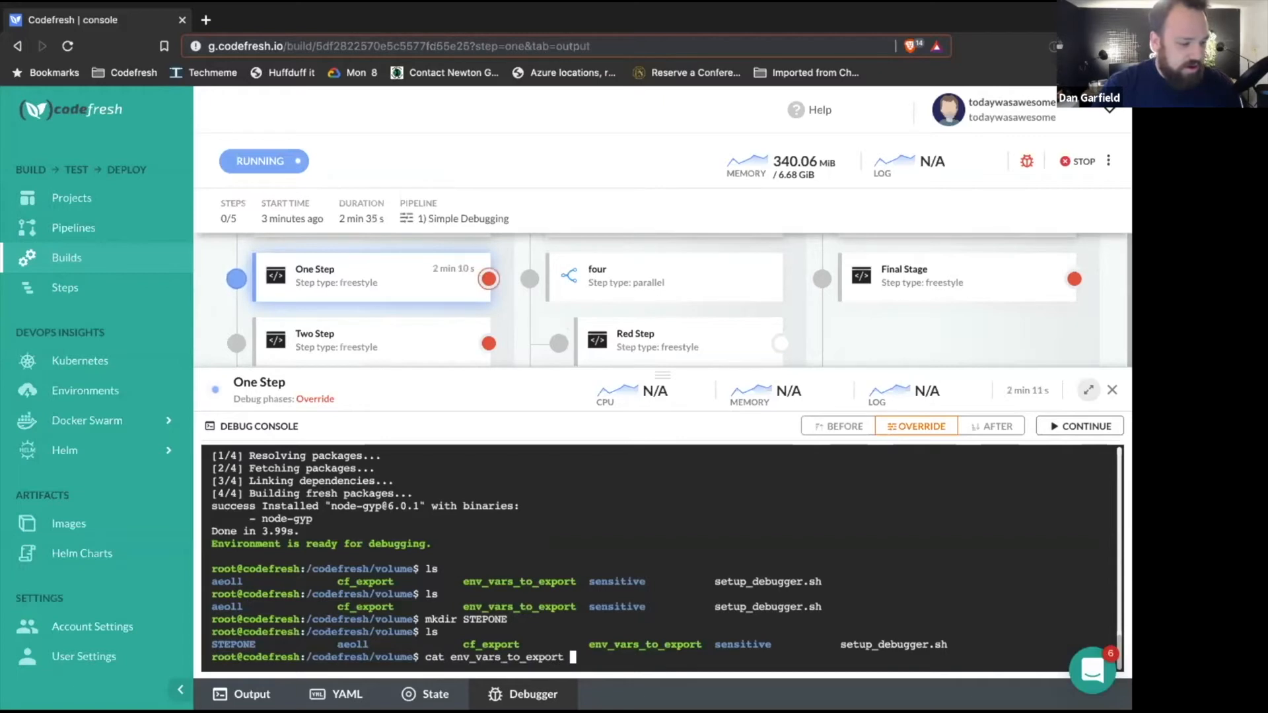
key("Return")
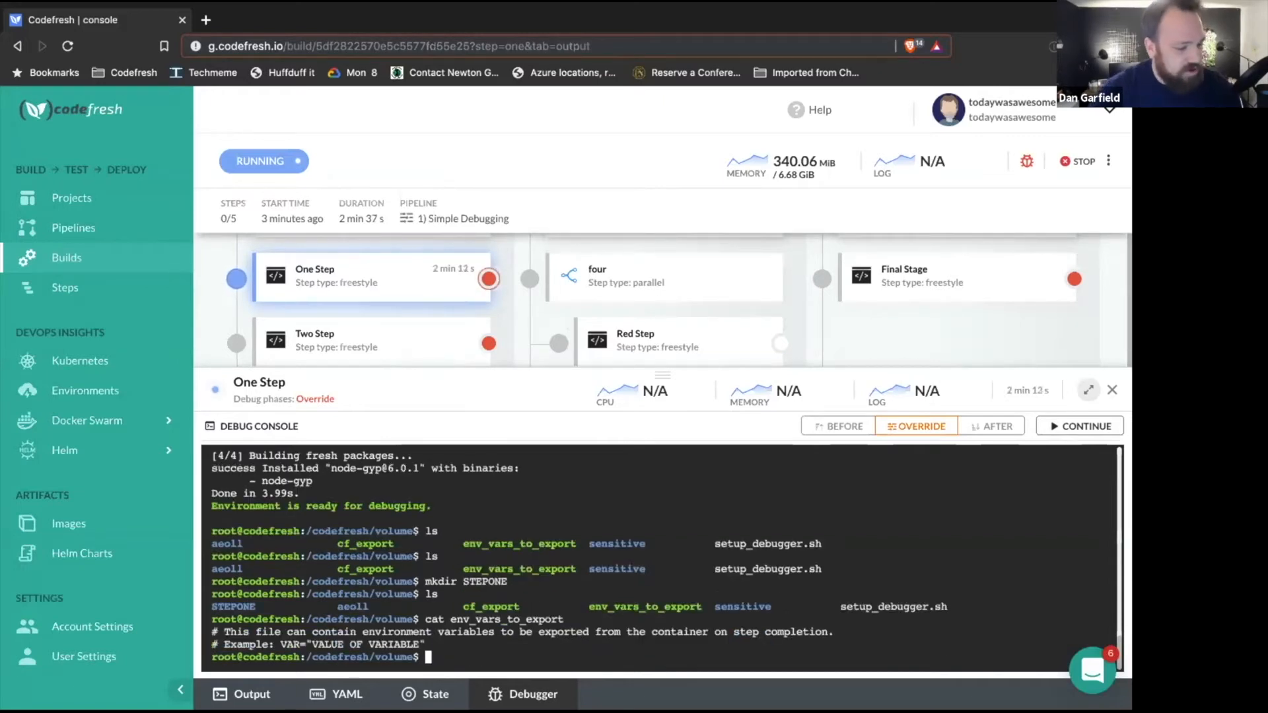
type("cf")
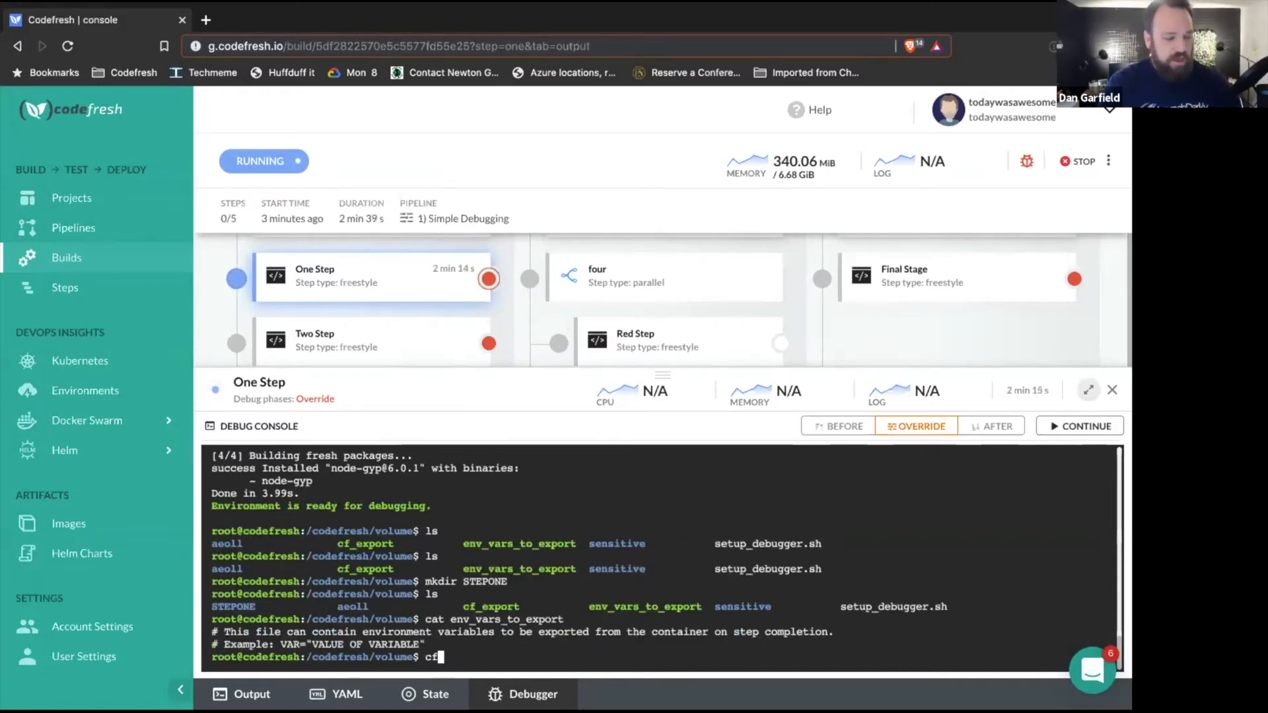
type("_export")
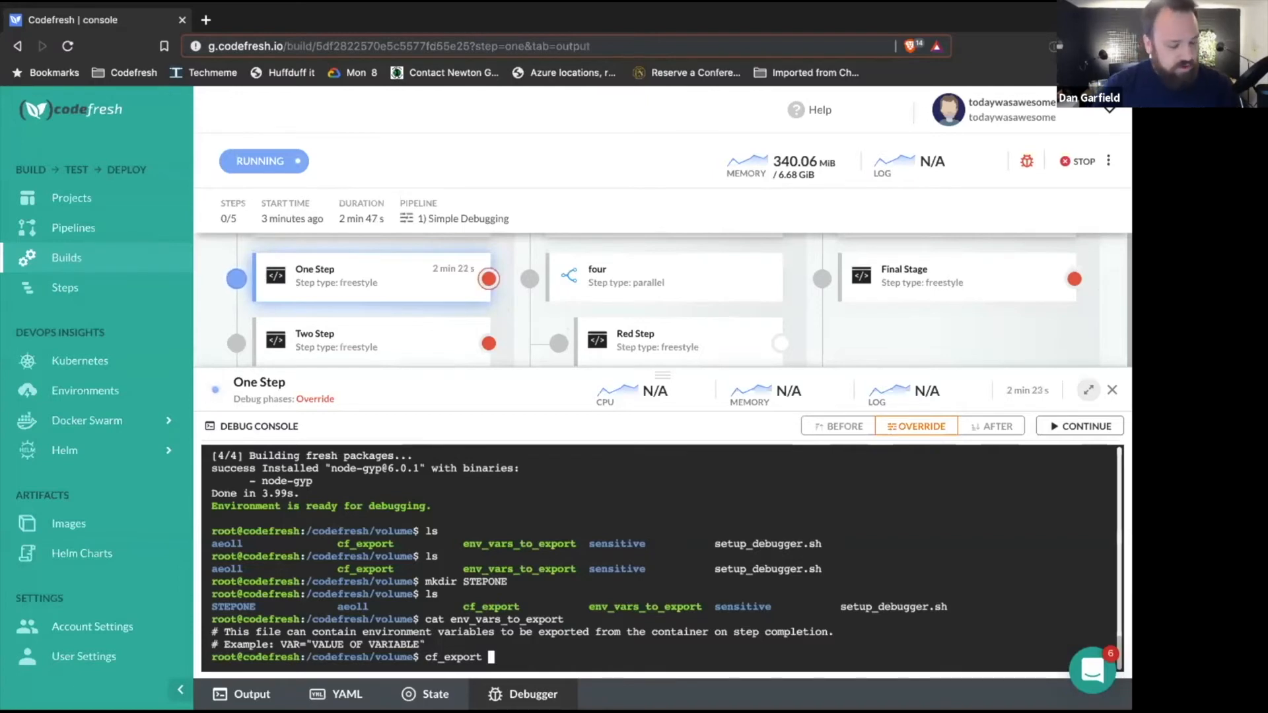
type(" FOO")
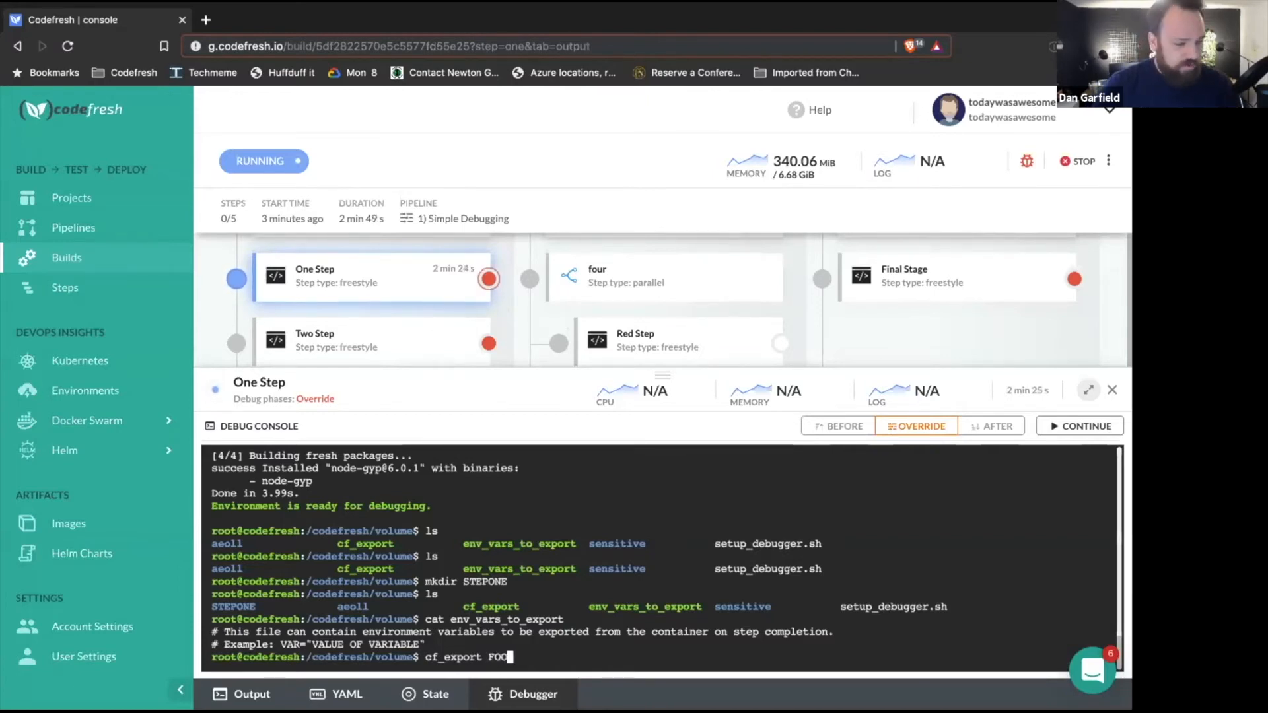
type("=bar")
key("Return")
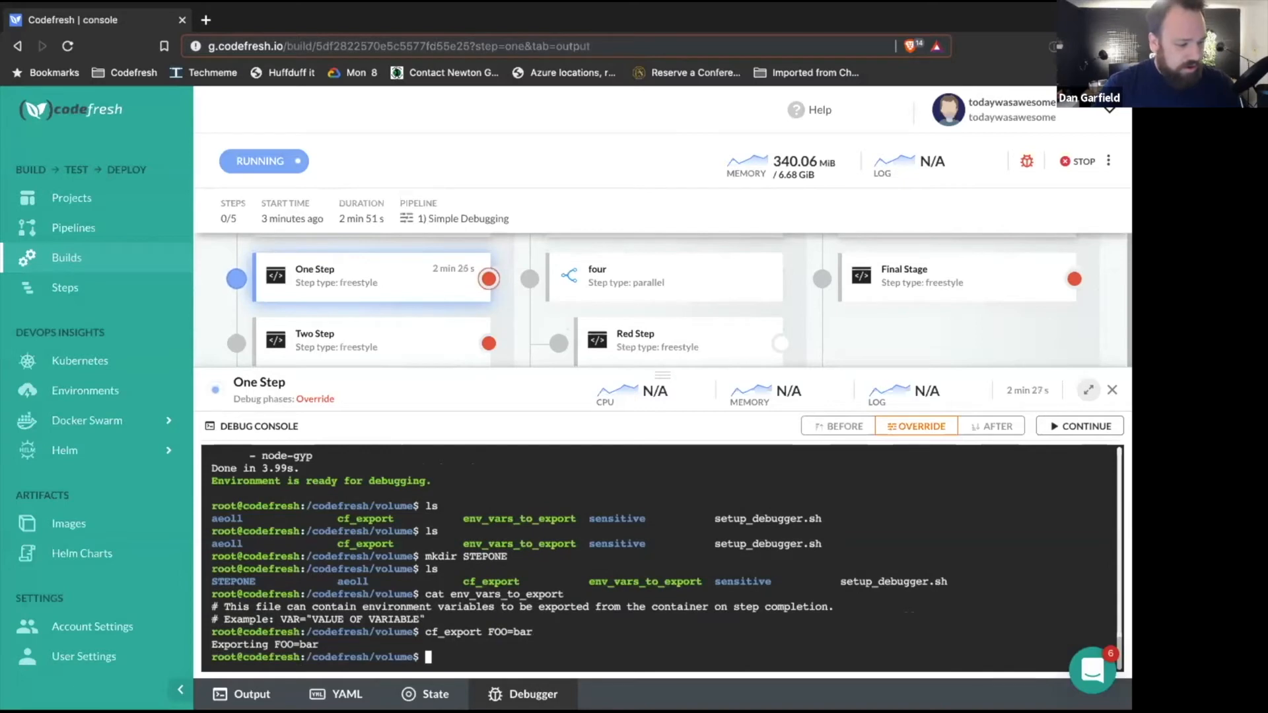
Step: Print env_vars_to_export again to check the exported variable, and list all environment variables with printenv
key("Up")
key("Up")
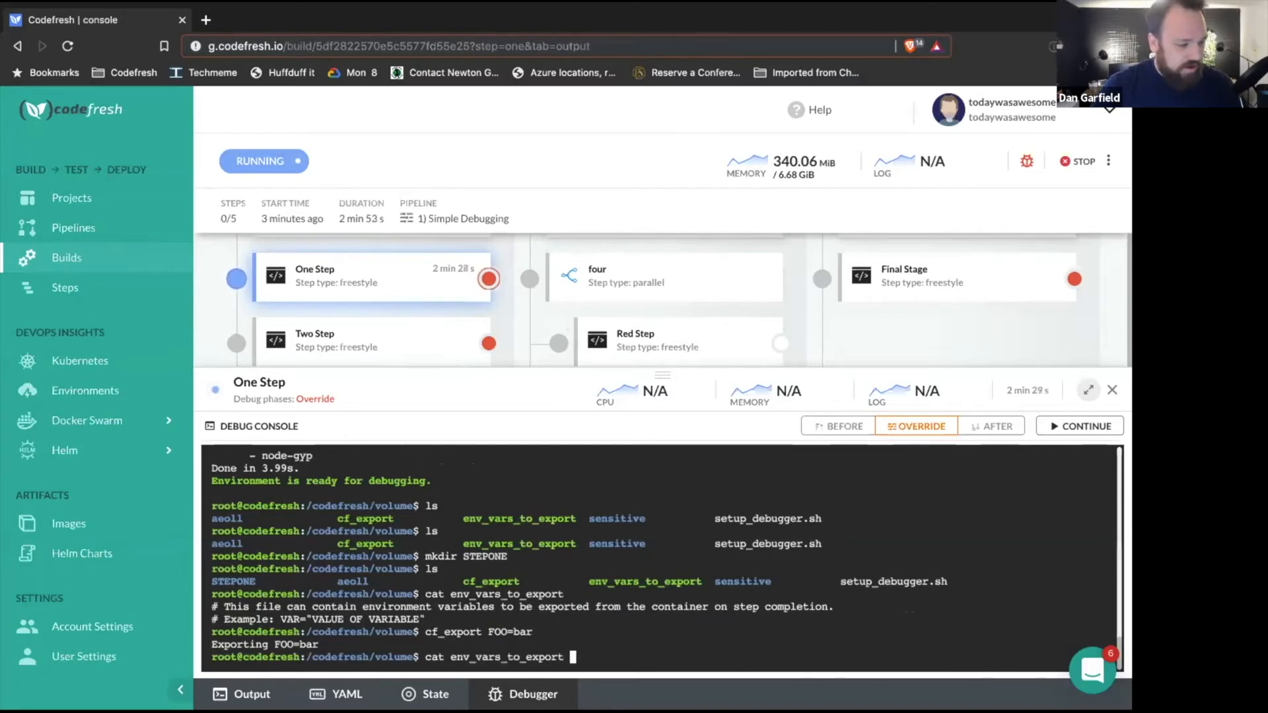
key("Return")
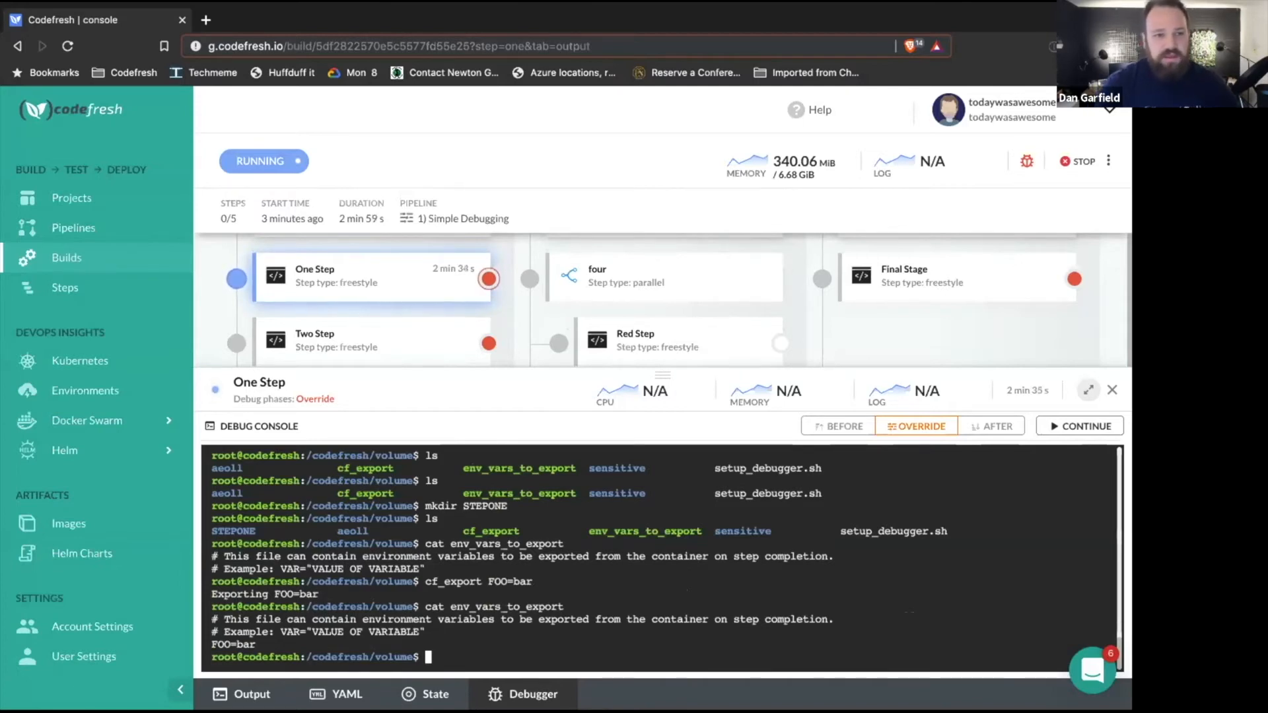
type("printenv")
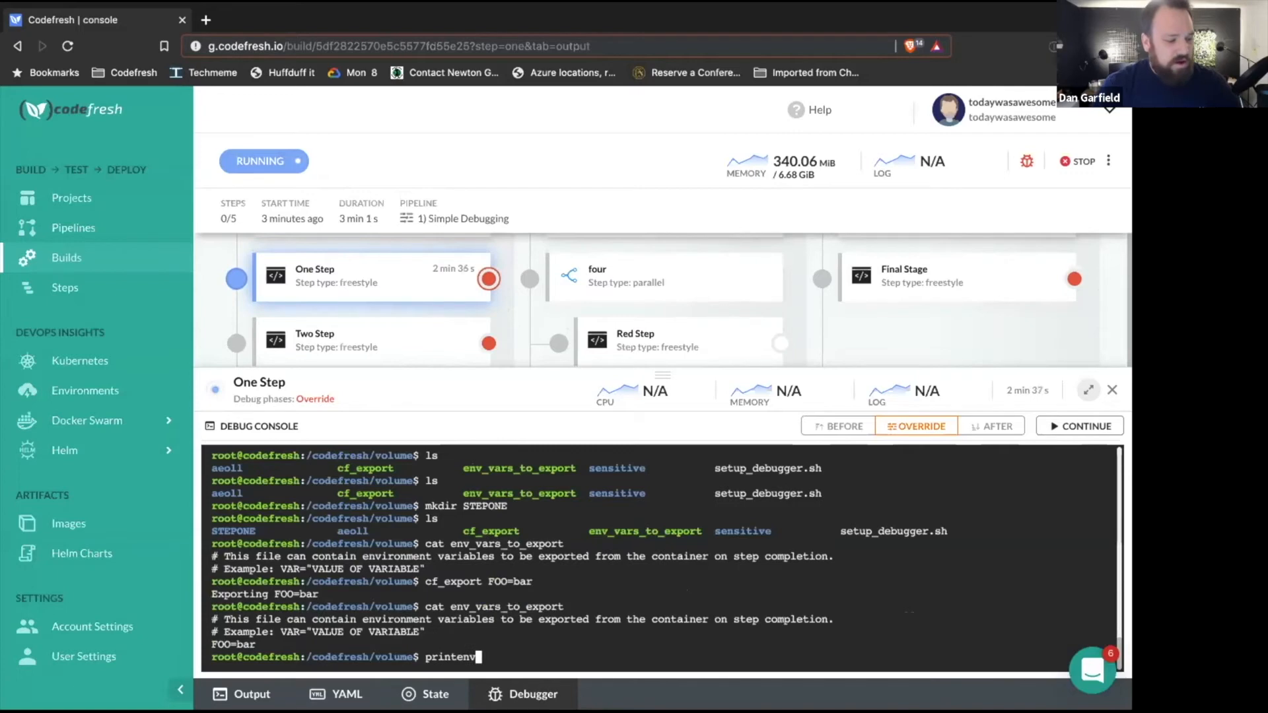
key("Return")
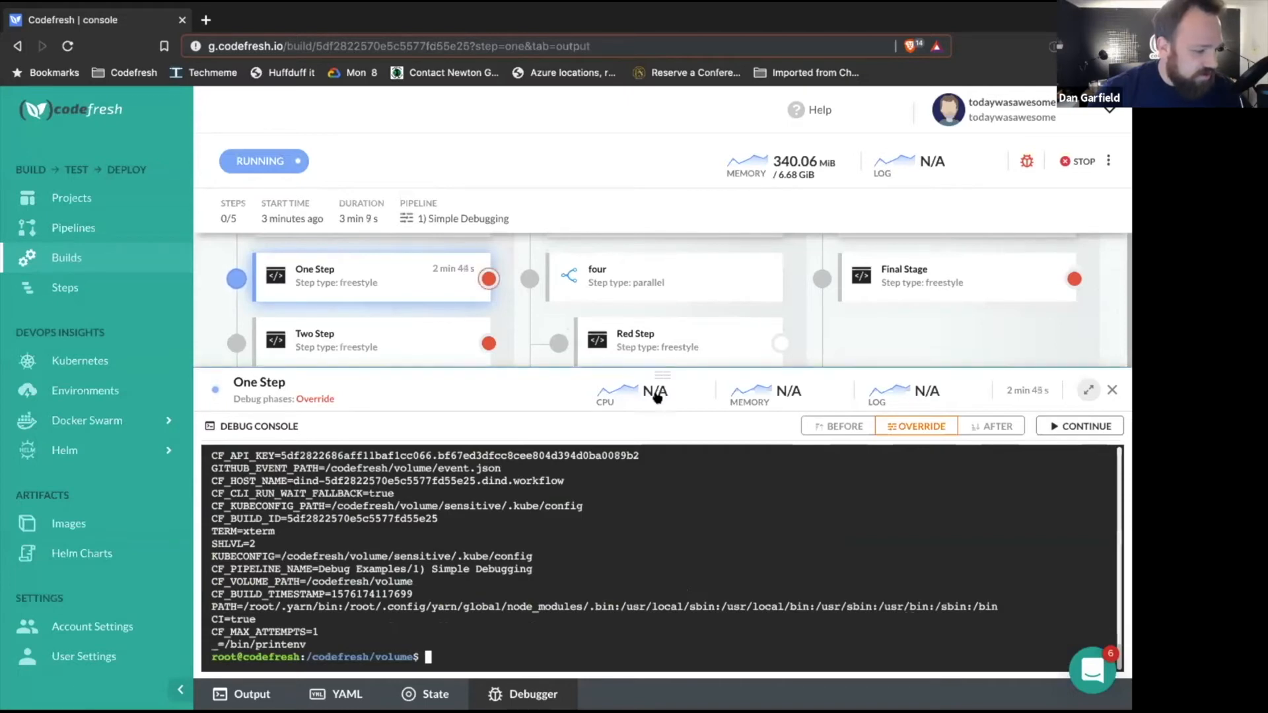
Step: Review the printenv output from its beginning, including the CF_HOST_IP entry, and clear the One Step debug console
scroll(608, 539, "up", 5)
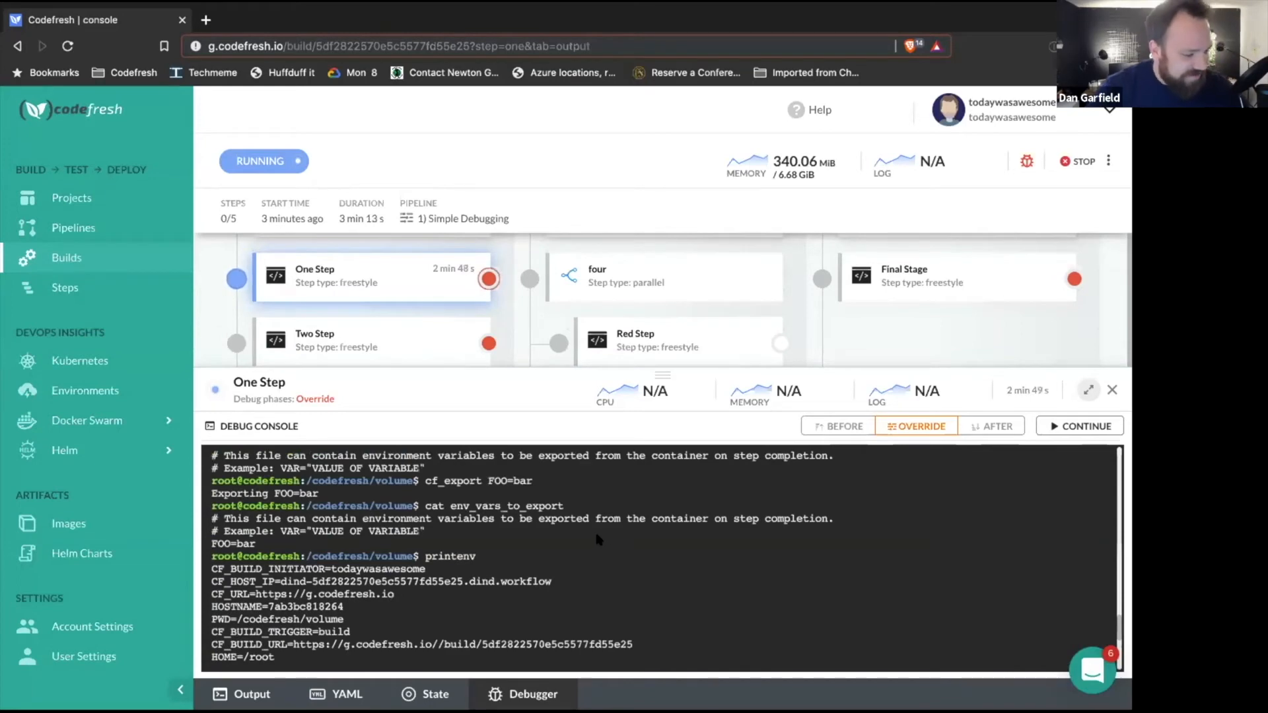
left_click_drag(212, 584, 355, 586)
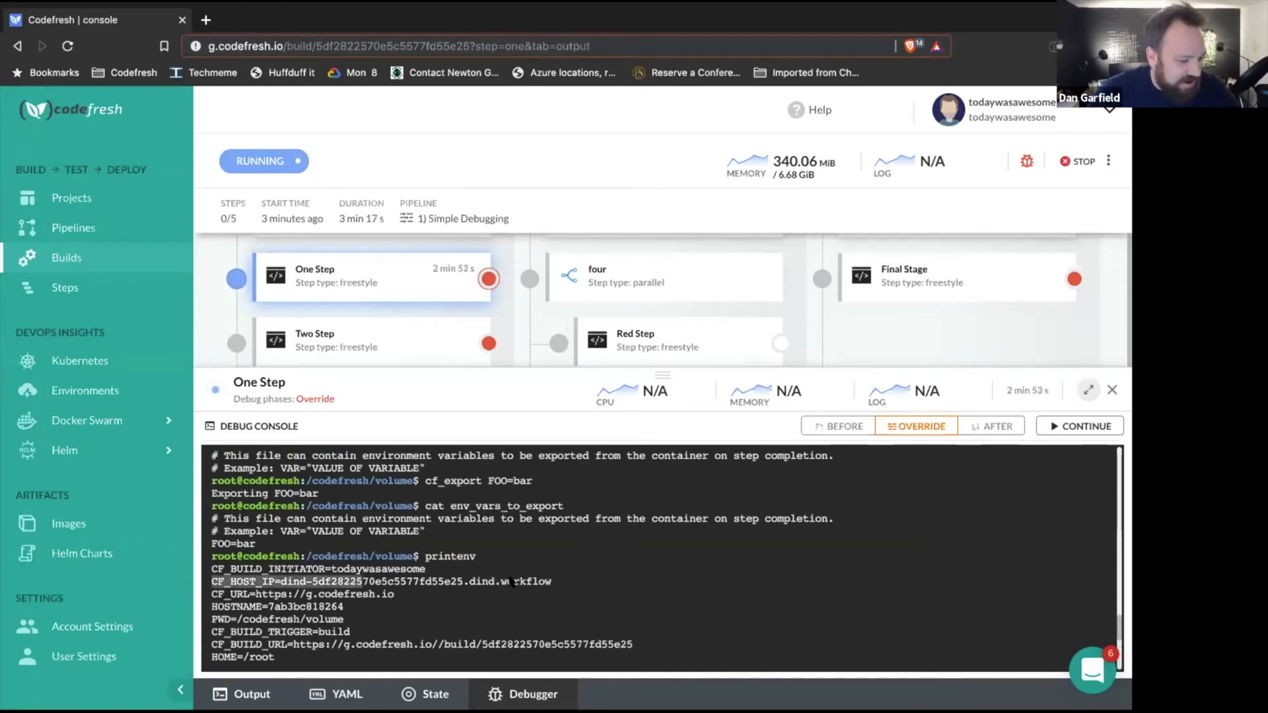
left_click(572, 581)
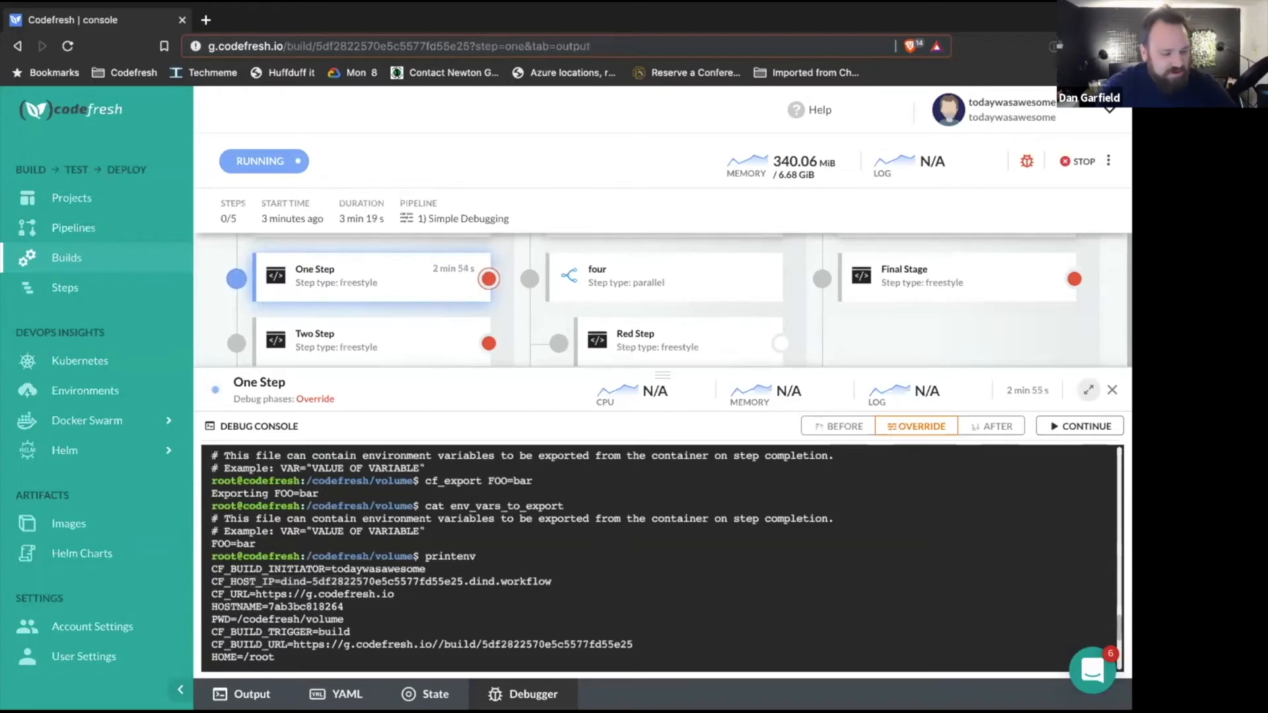
type("clear")
key("Return")
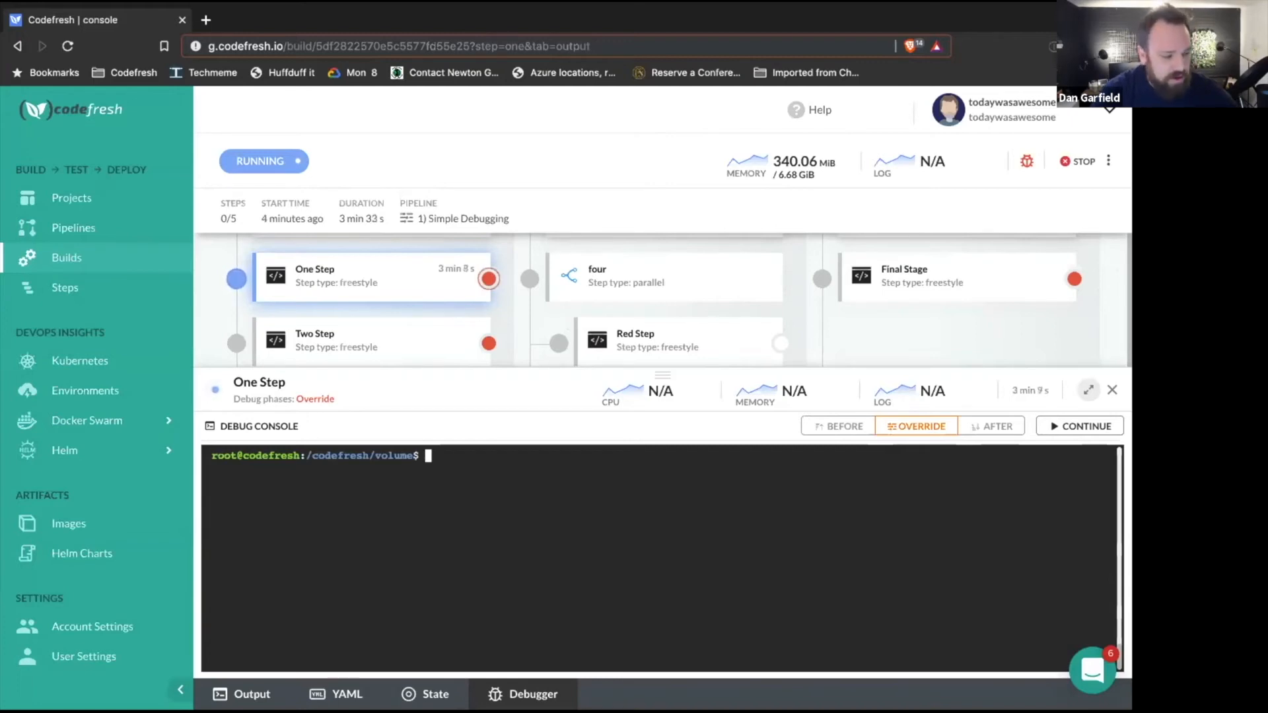
Step: Continue the build from One Step to Two Step and check which breakpoint phases are enabled for Two Step
left_click(1086, 422)
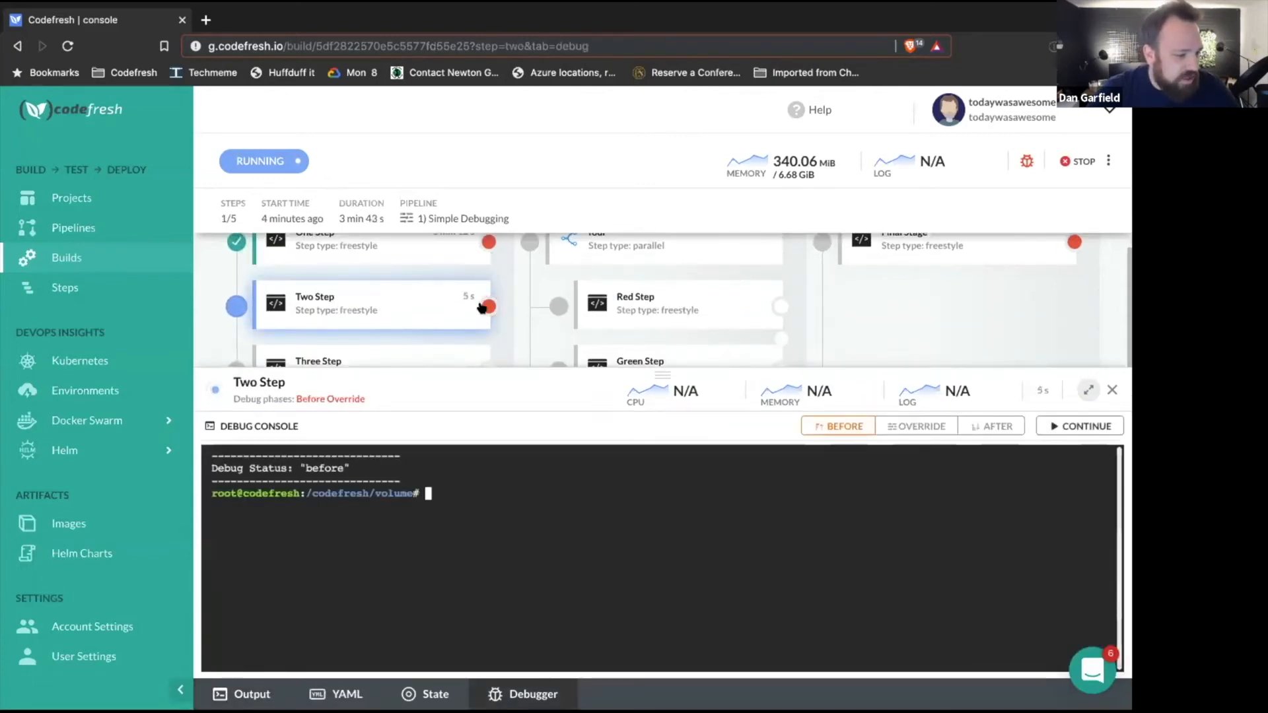
left_click(488, 307)
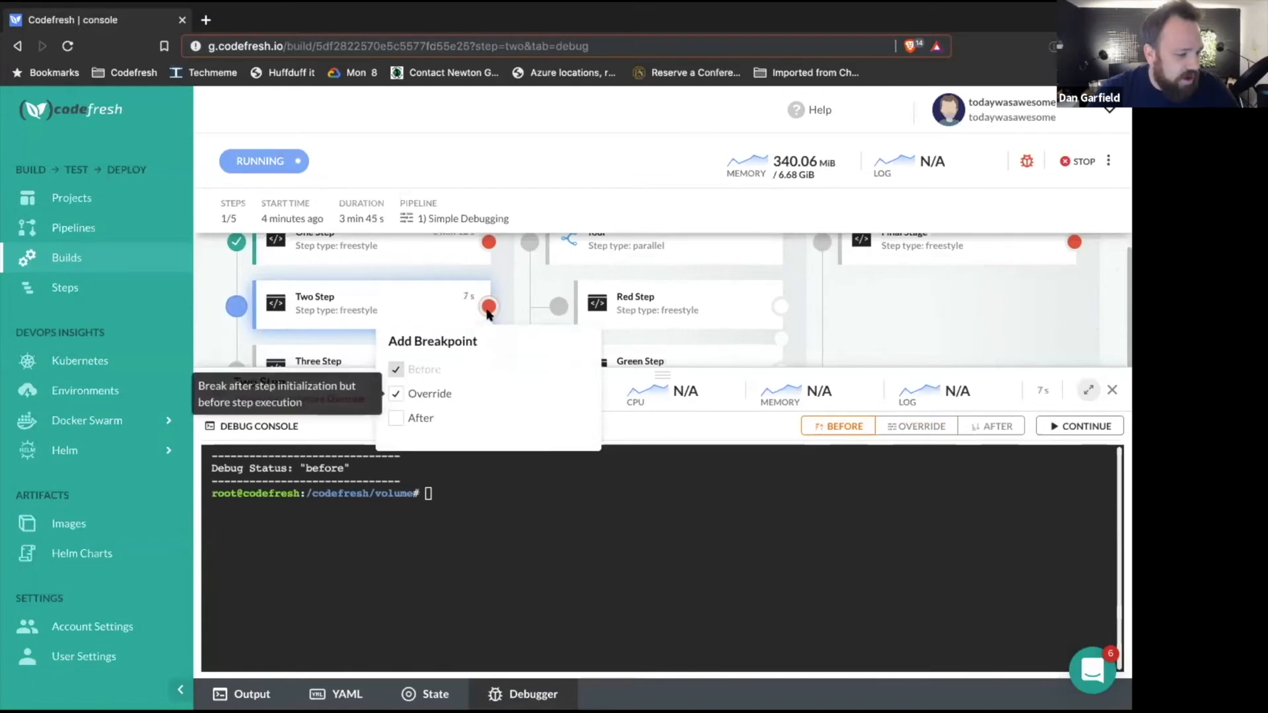
left_click(483, 493)
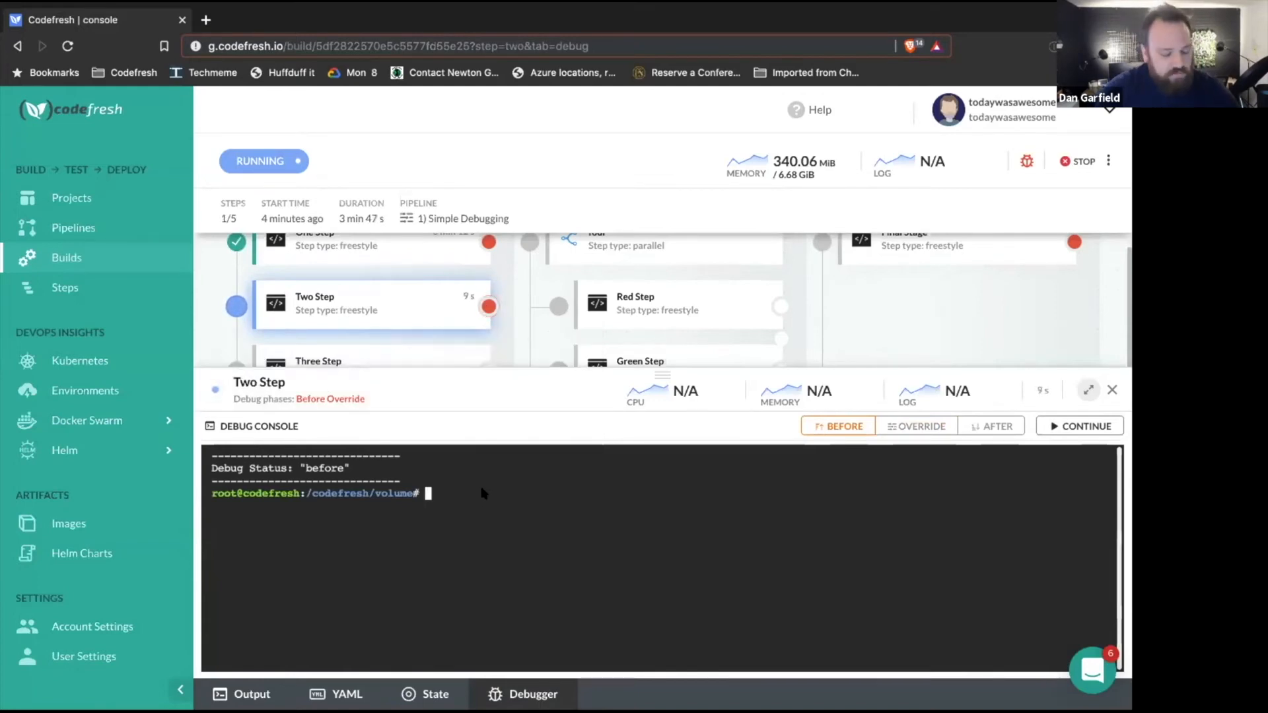
type("ls")
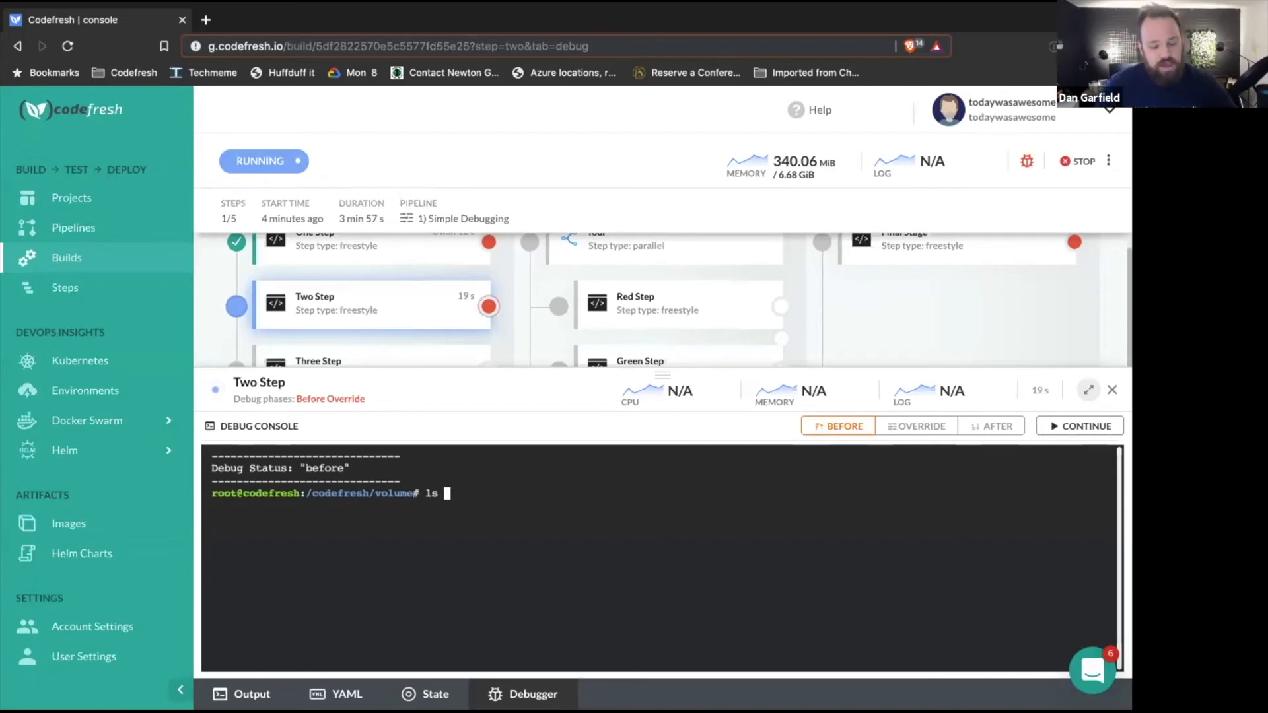
key("BackSpace")
key("BackSpace")
key("BackSpace")
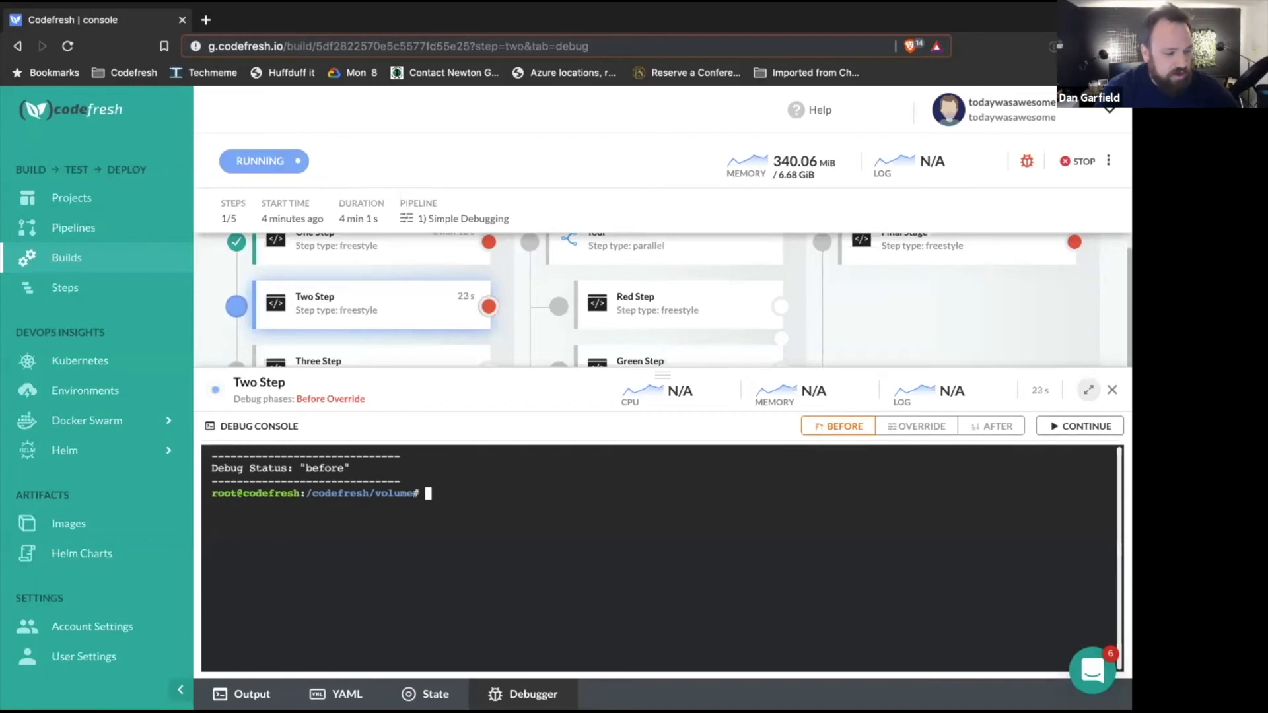
Step: Print /etc/os-release with cat in Two Step's debug console and compare it with the step's debug phases
type("cat /")
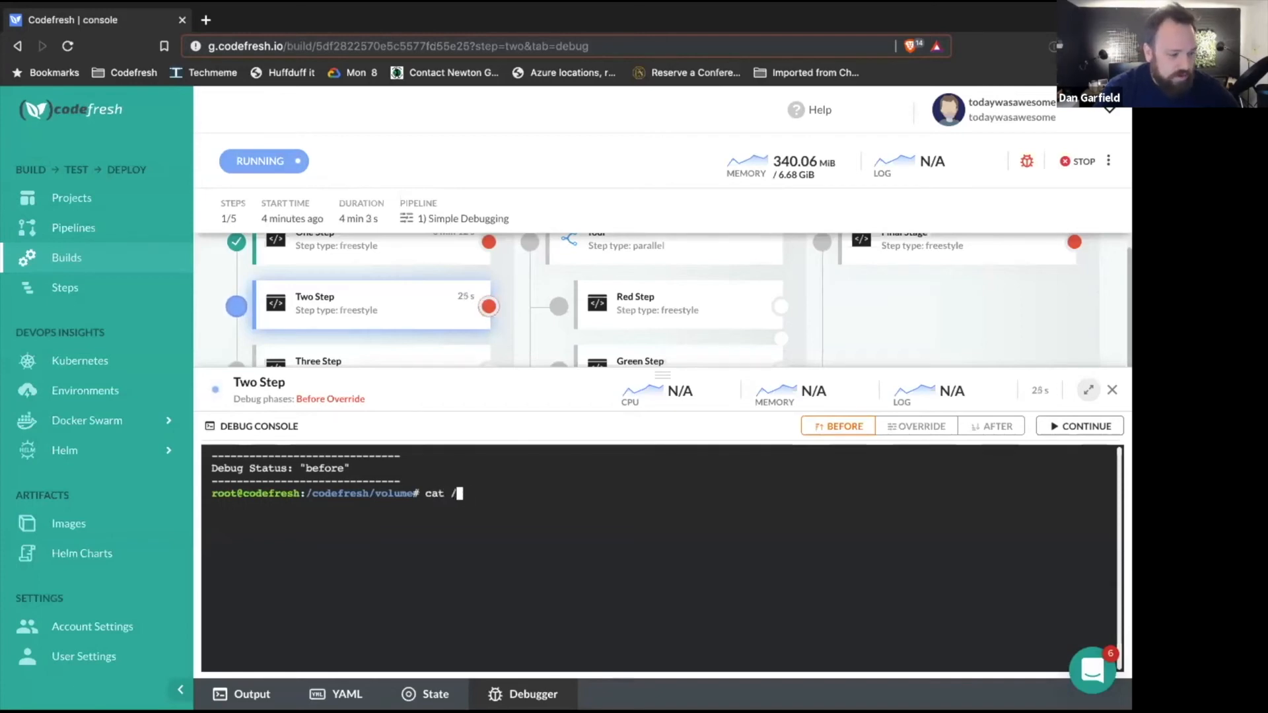
type("etc/os-release")
key("Return")
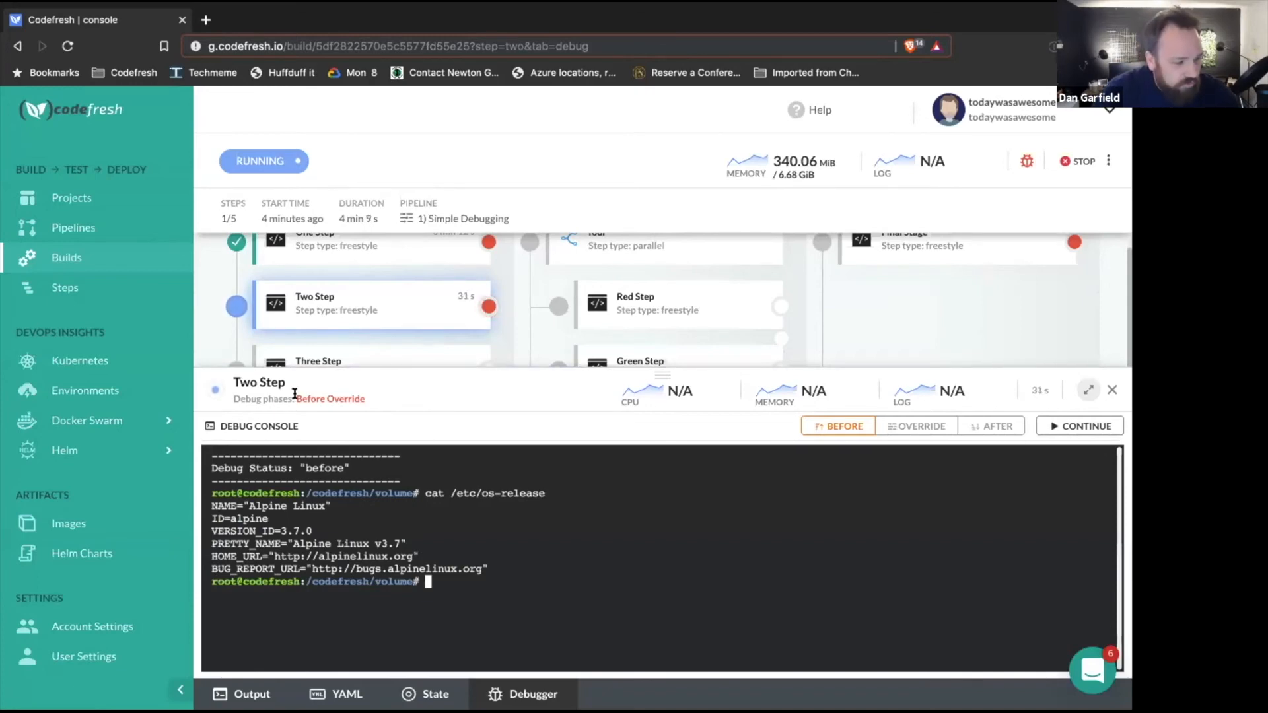
left_click_drag(294, 398, 383, 403)
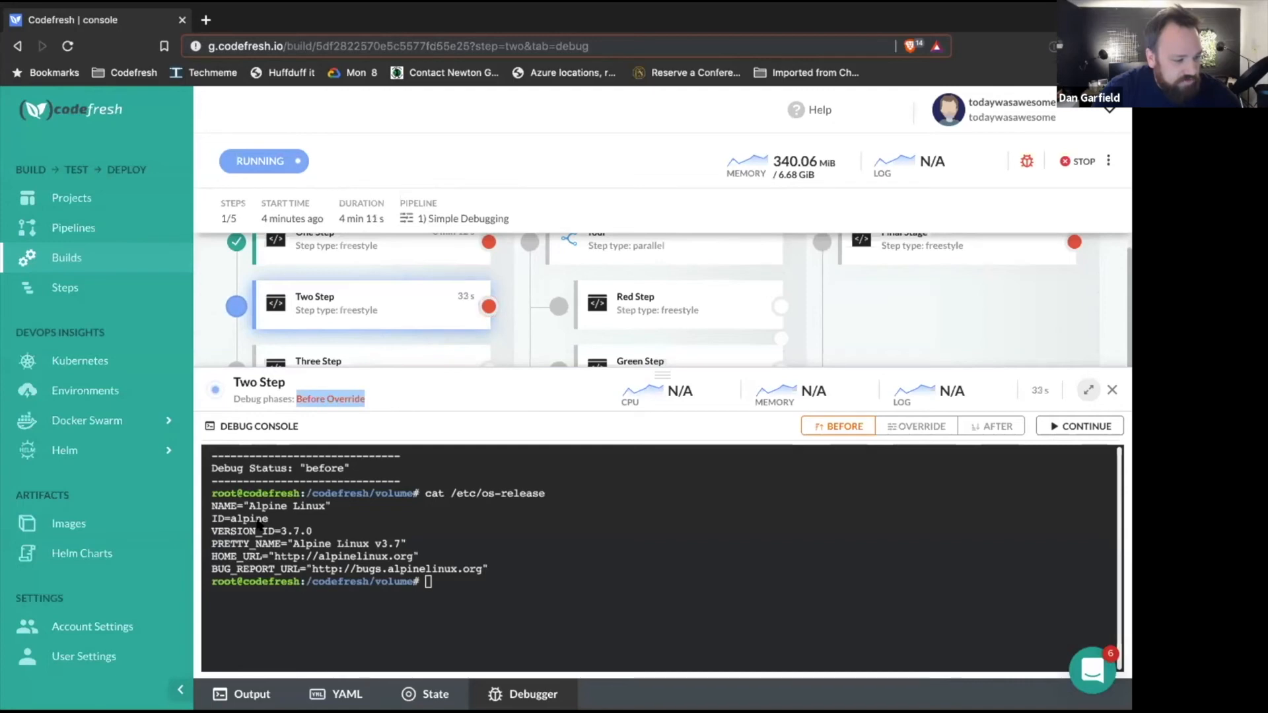
left_click(547, 604)
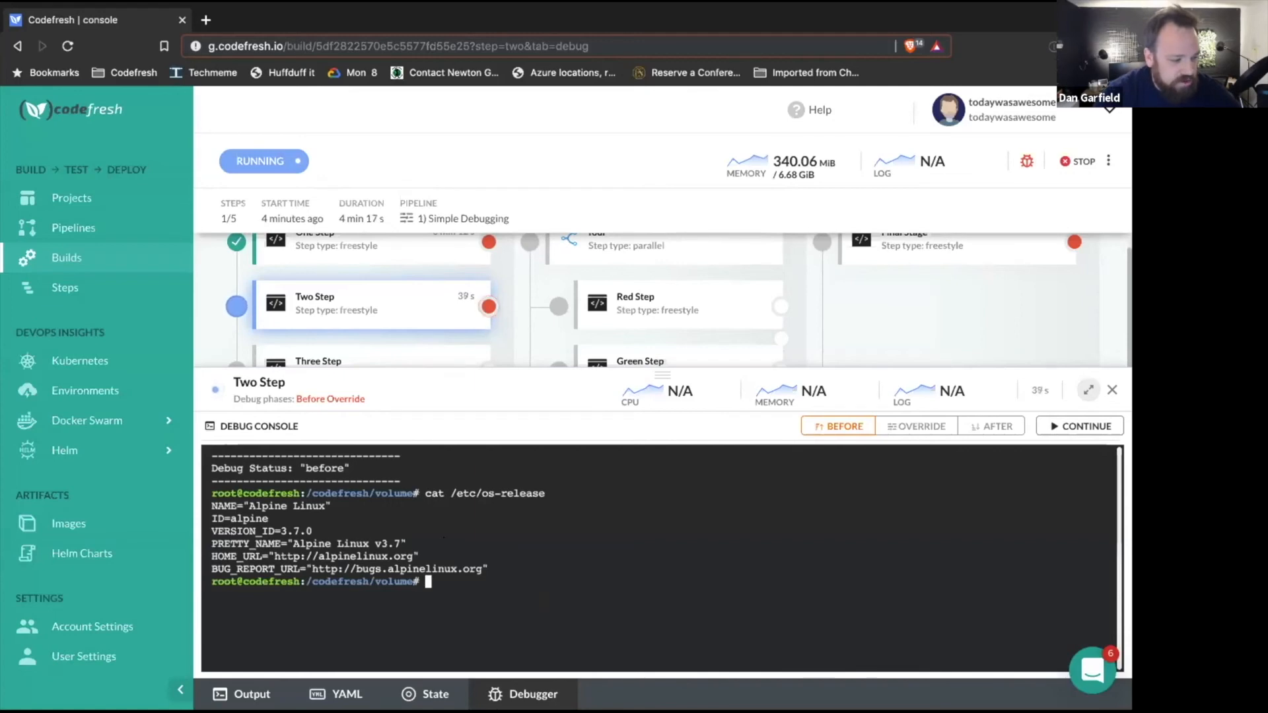
Step: Print the value of the FOO variable with echo in Two Step's debug console
type("c")
key("BackSpace")
type("echo $")
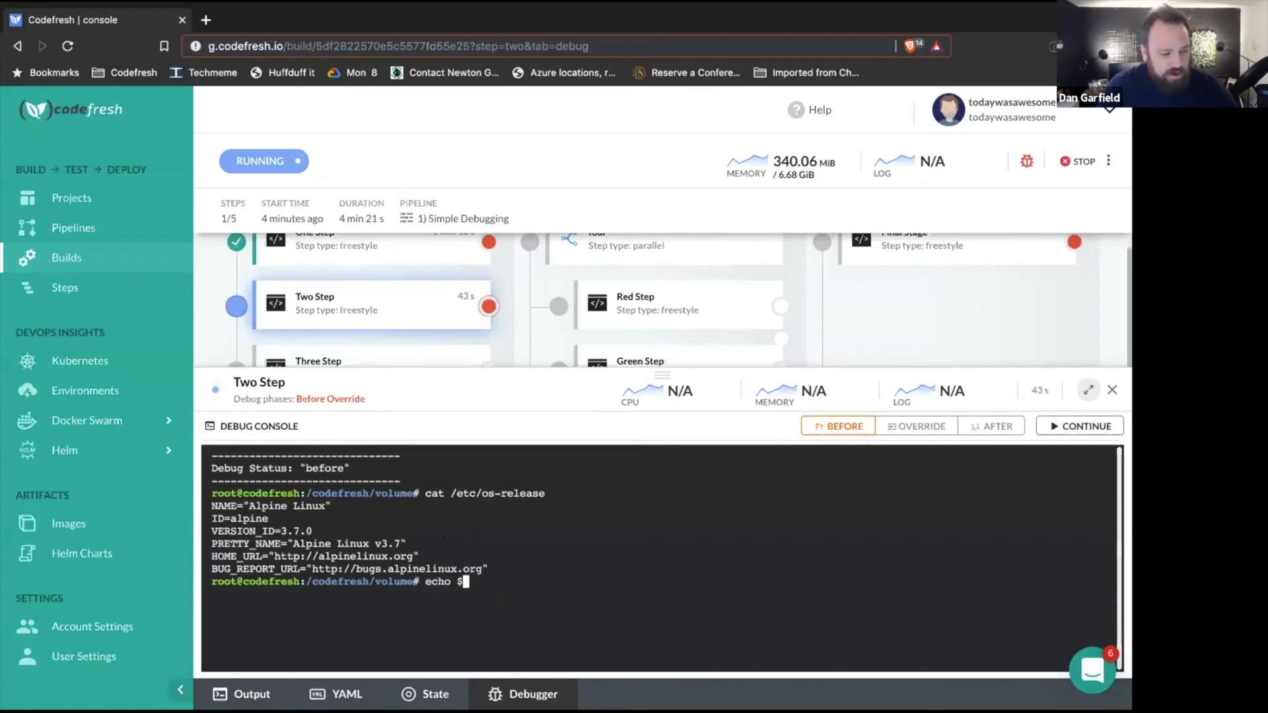
type("FOO")
key("Return")
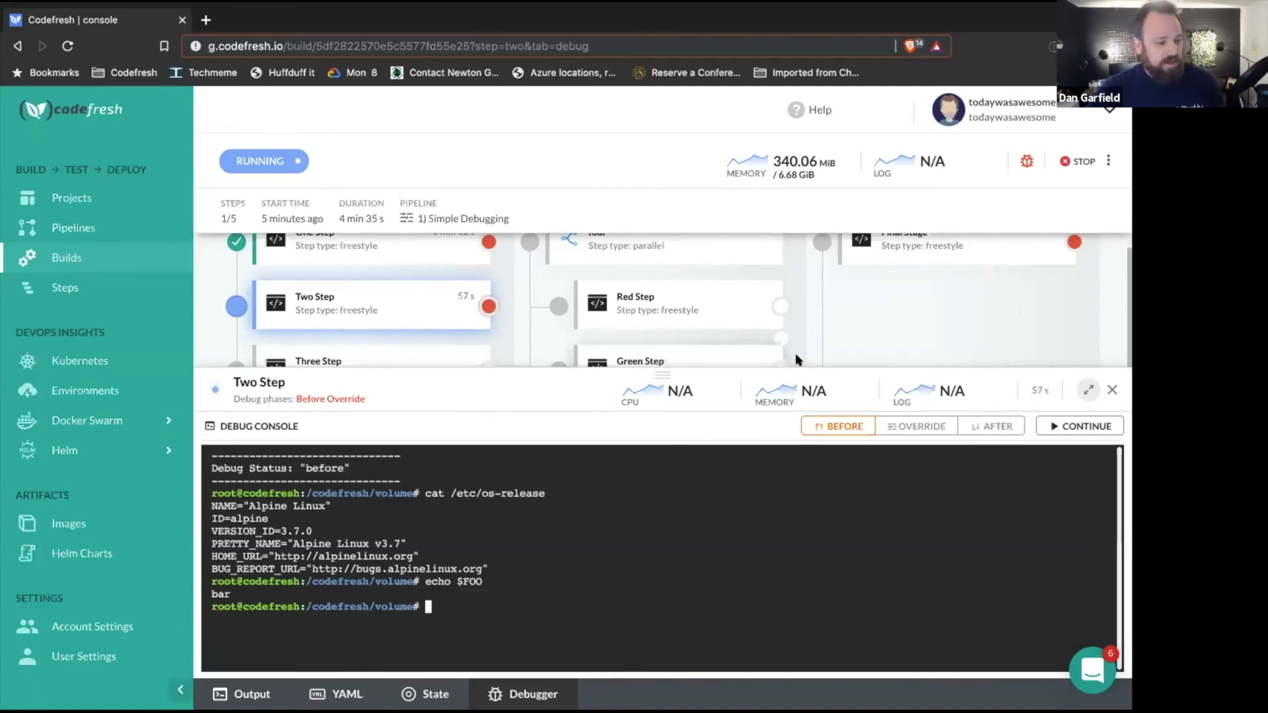
Step: Stop the running build and advance the slide presentation to the "Demo: Container Tooling" slide
left_click(1066, 161)
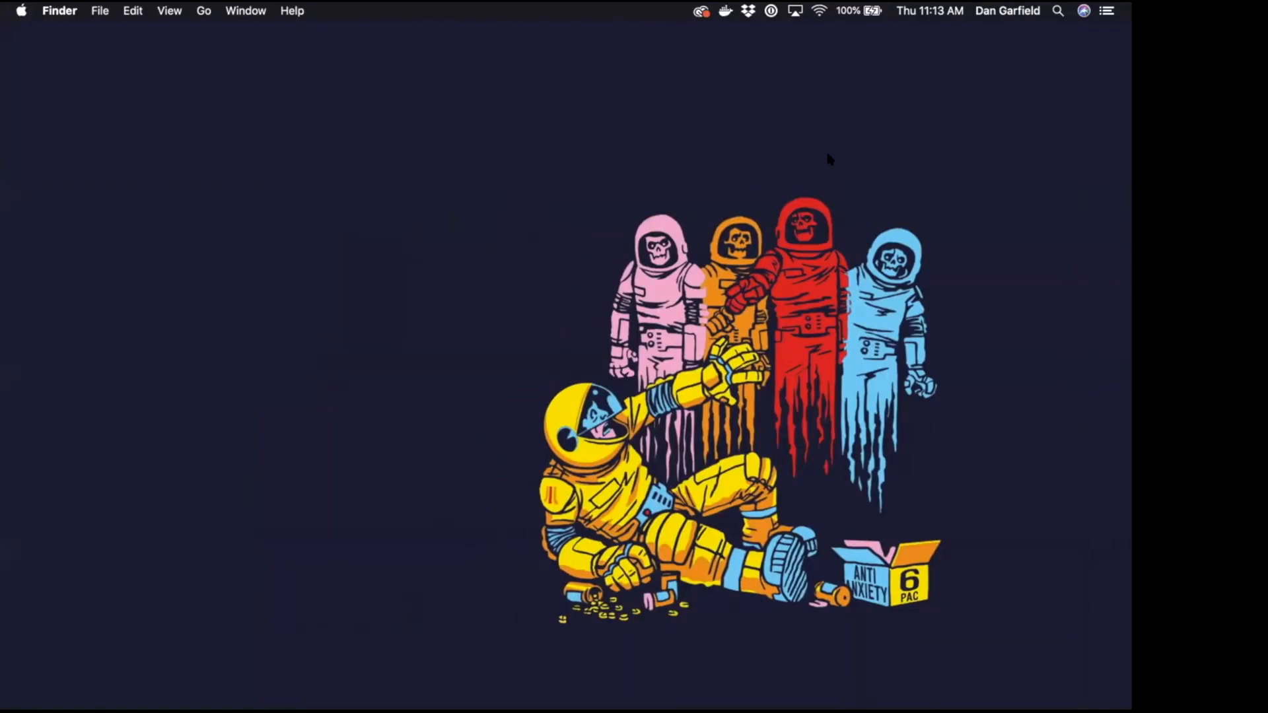
key("ctrl+Right")
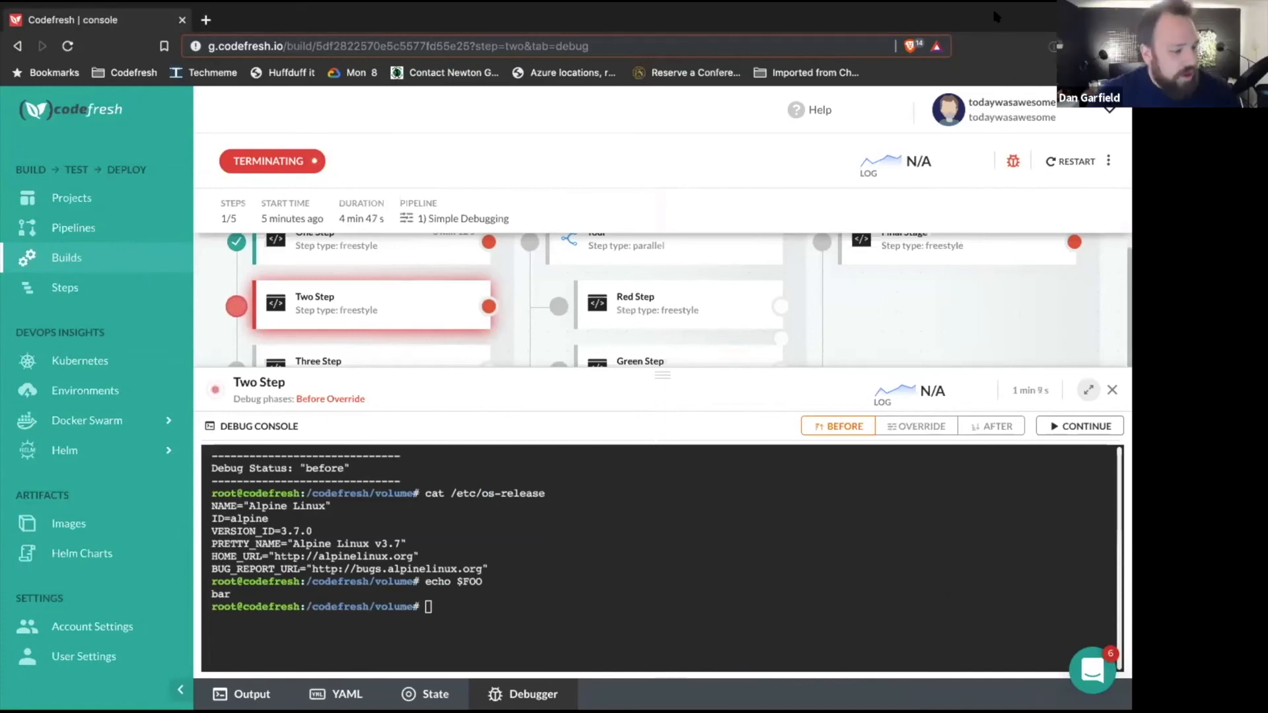
key("ctrl+Left")
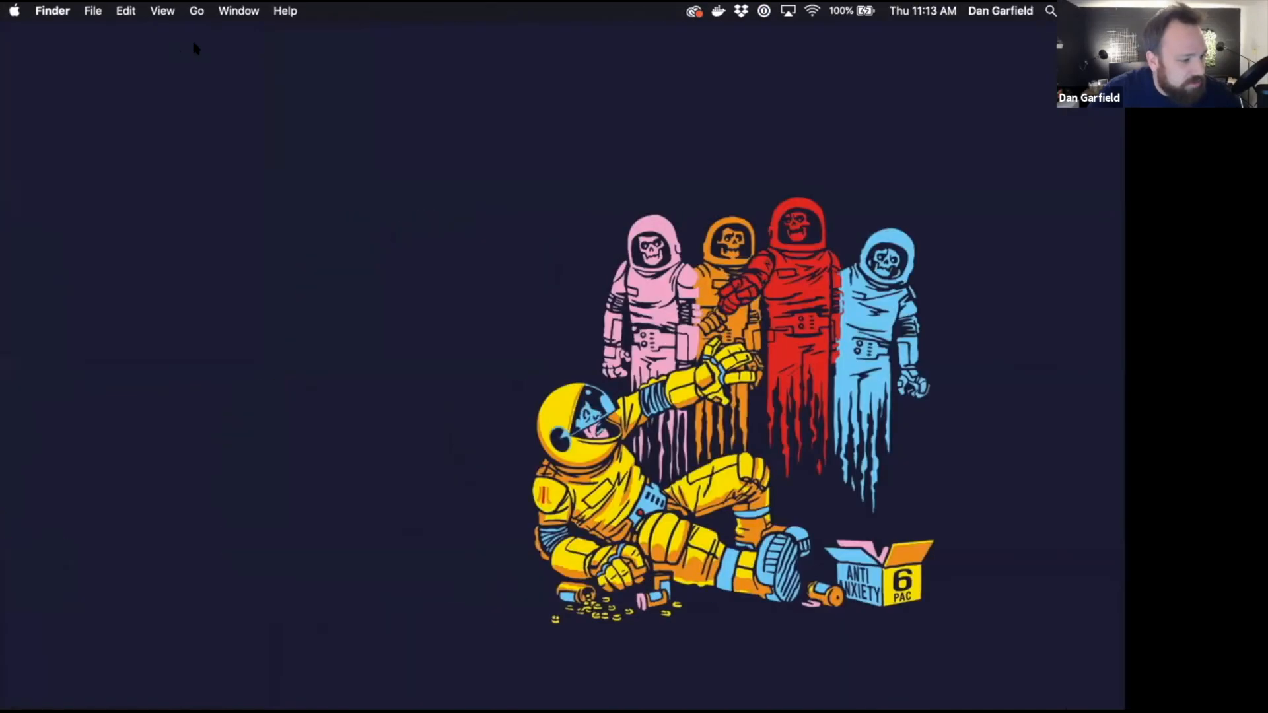
key("ctrl+Left")
key("Right")
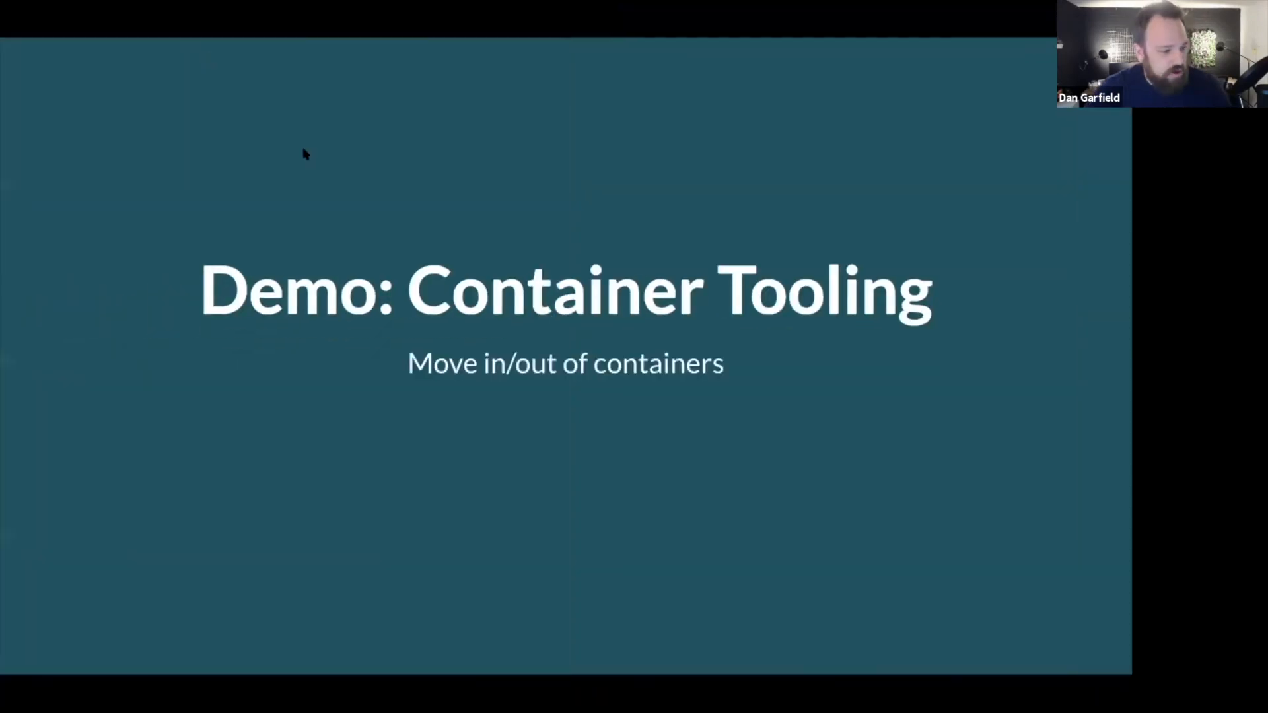
Step: Switch back to Codefresh in the browser and open the 3) Dynamic Tooling pipeline of the Debug Examples project
key("ctrl+Right")
key("ctrl+Right")
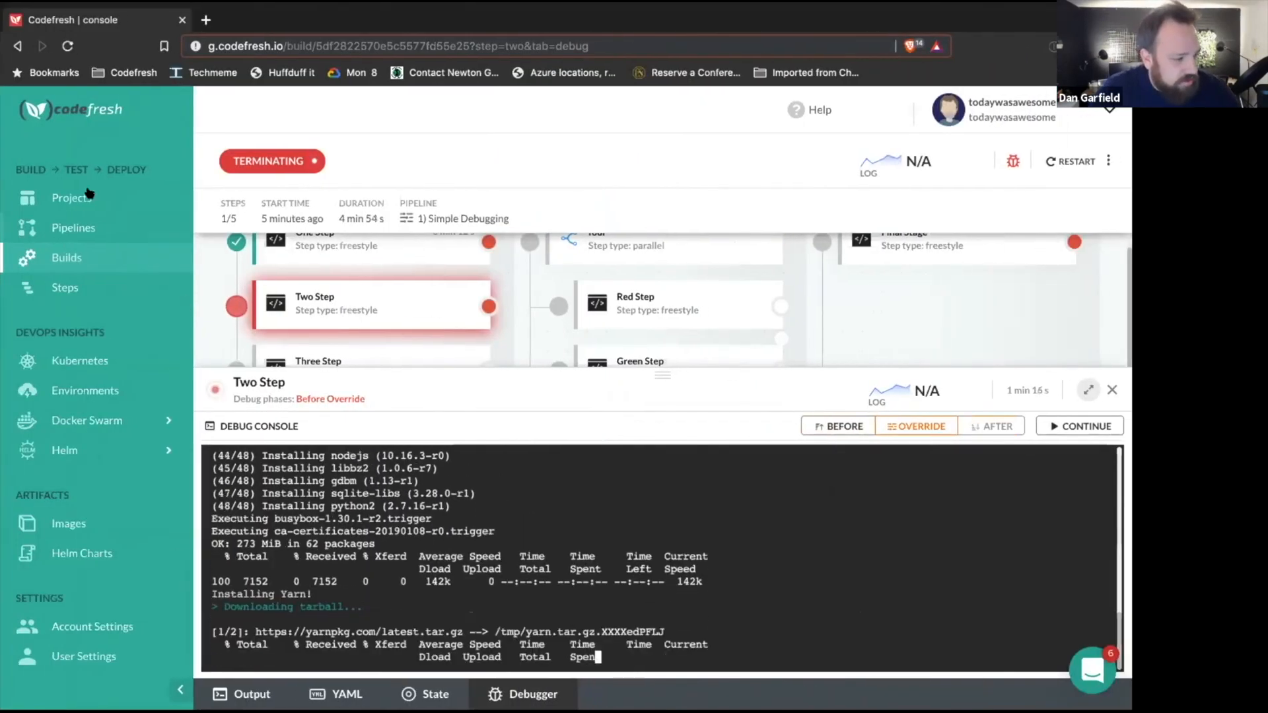
left_click(89, 196)
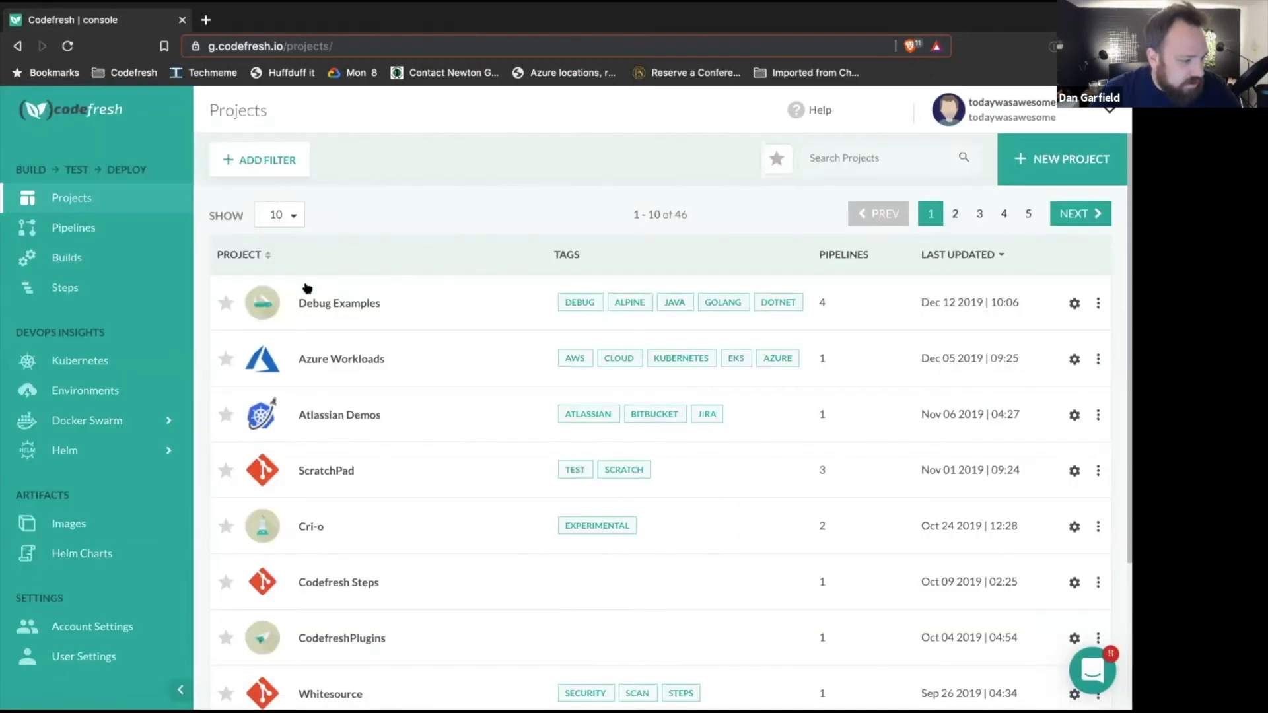
left_click(313, 303)
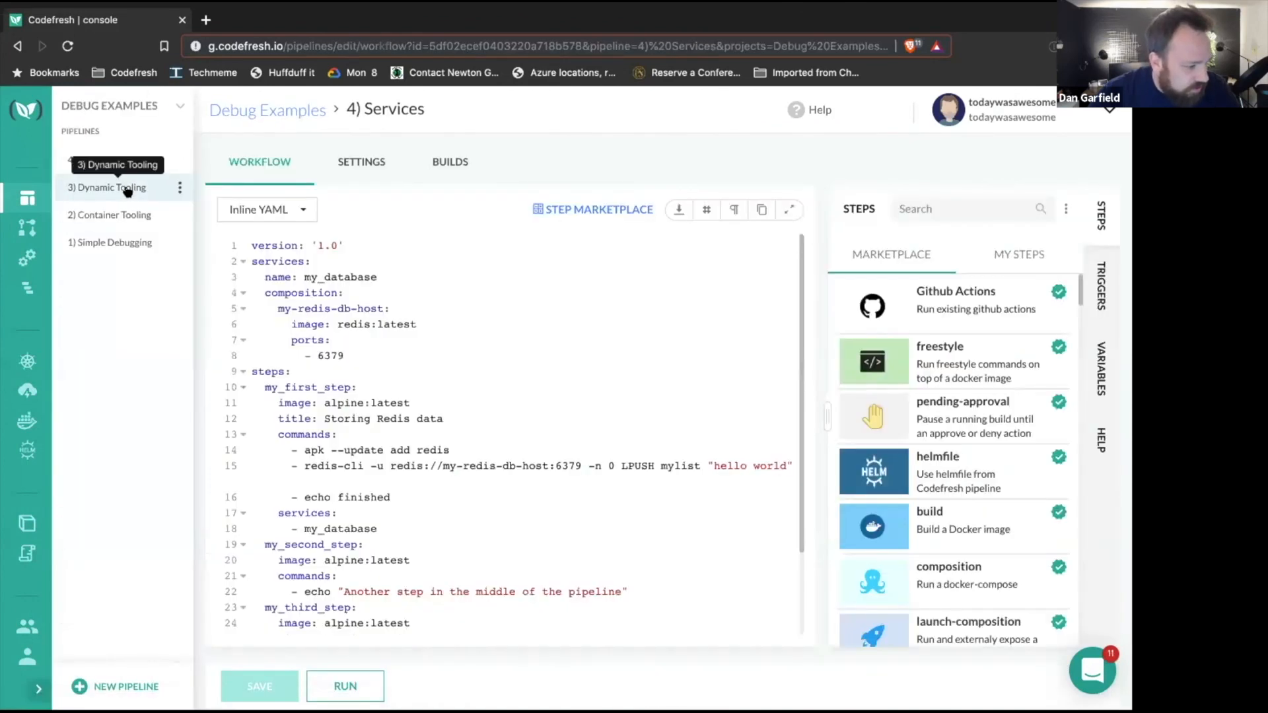
left_click(127, 189)
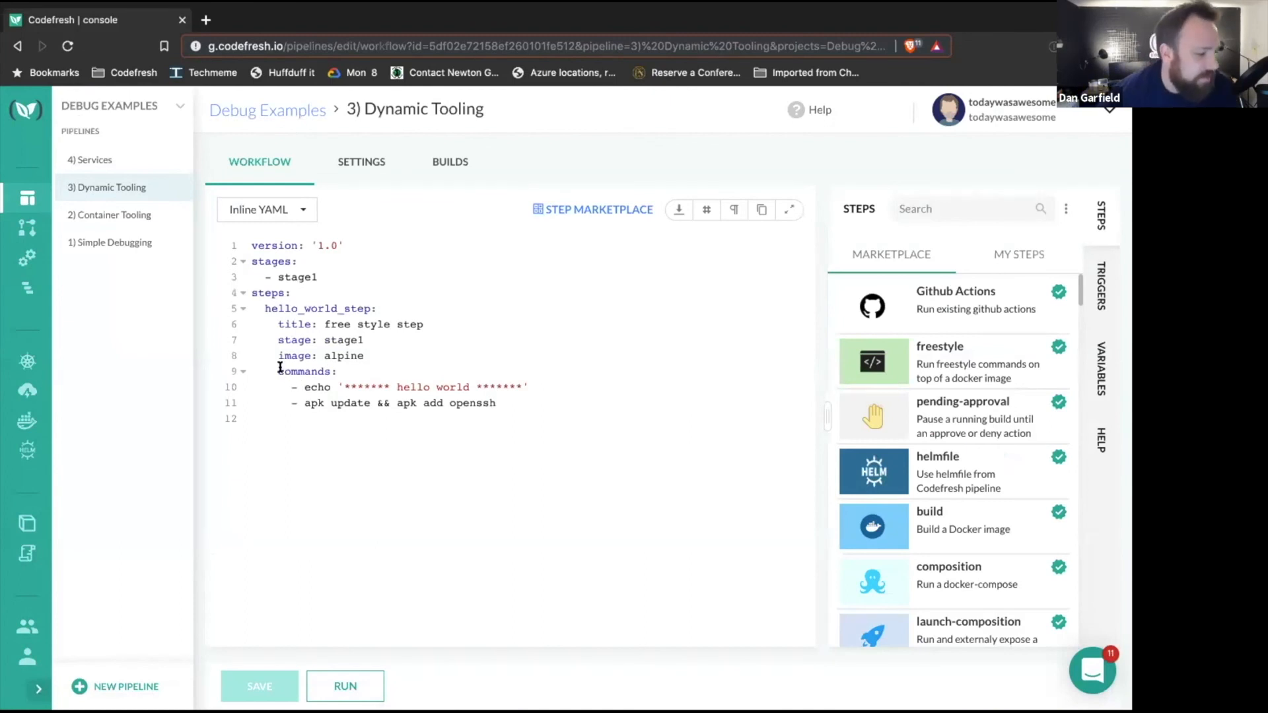
Step: Insert a blank line below steps: in the workflow YAML and highlight the commands of hello_world_step
left_click(297, 292)
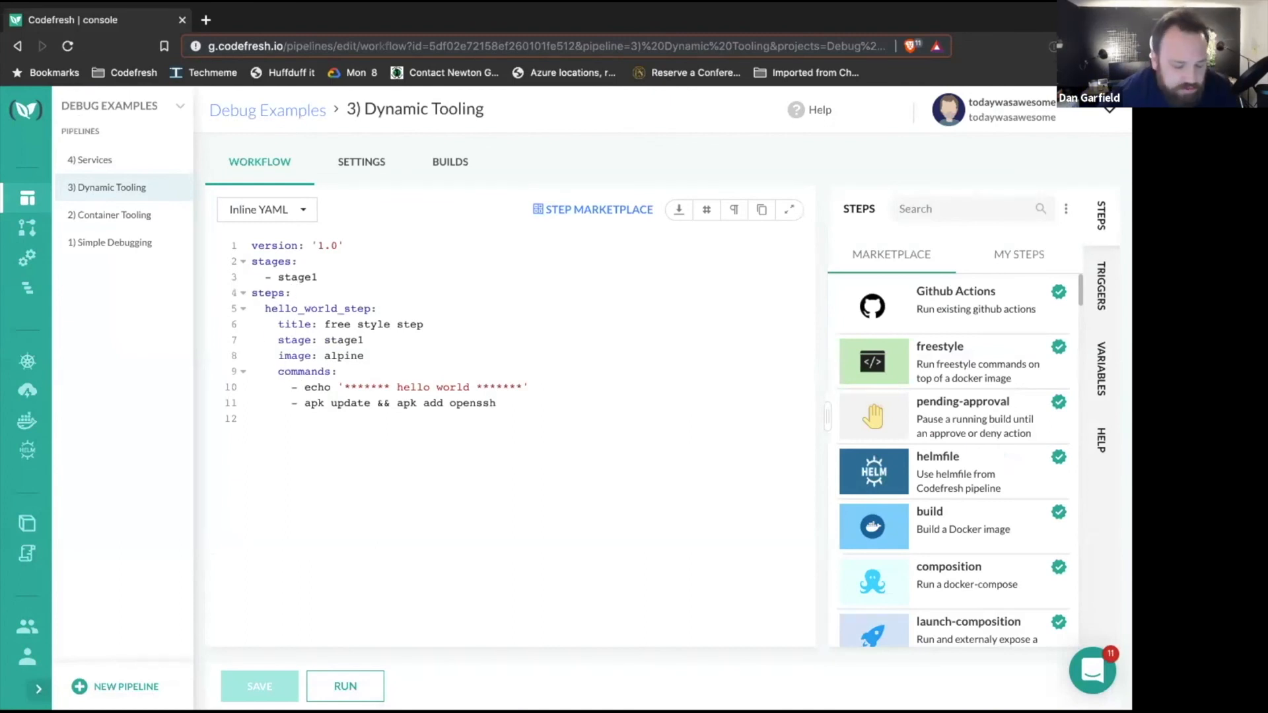
key("Return")
left_click_drag(258, 317, 614, 421)
left_click(594, 419)
left_click_drag(285, 402, 565, 422)
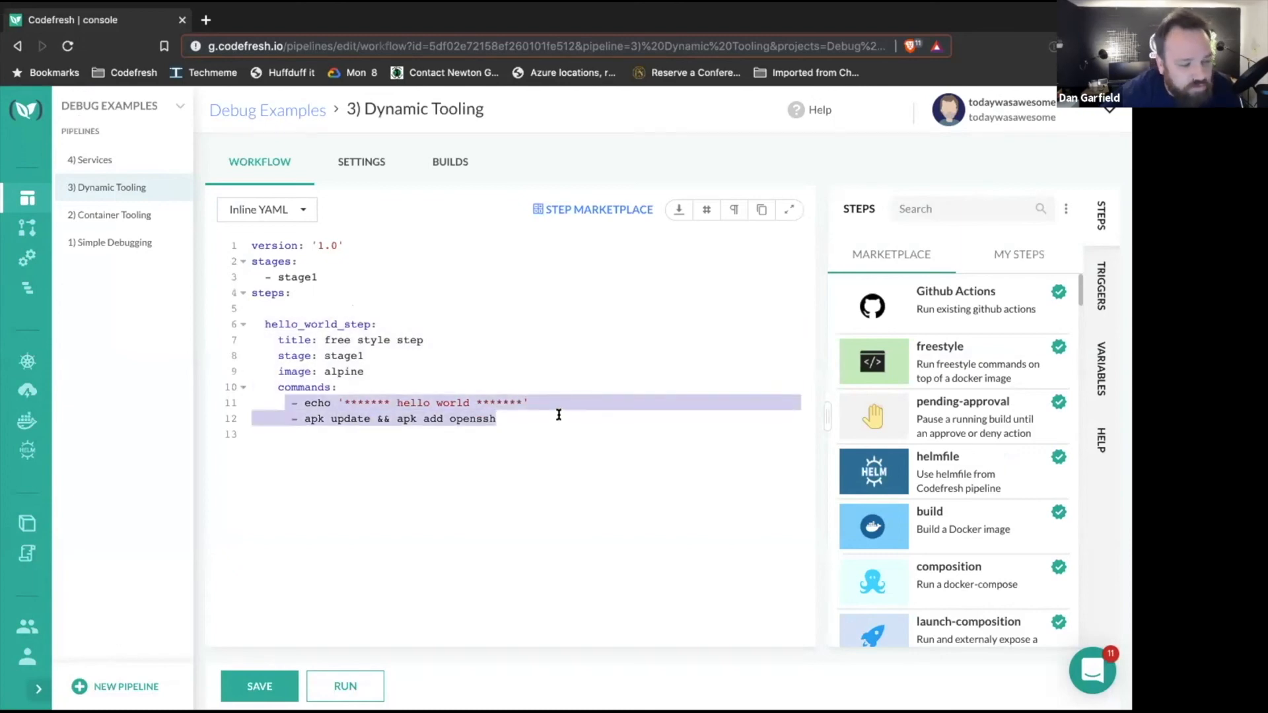
left_click_drag(530, 412, 183, 400)
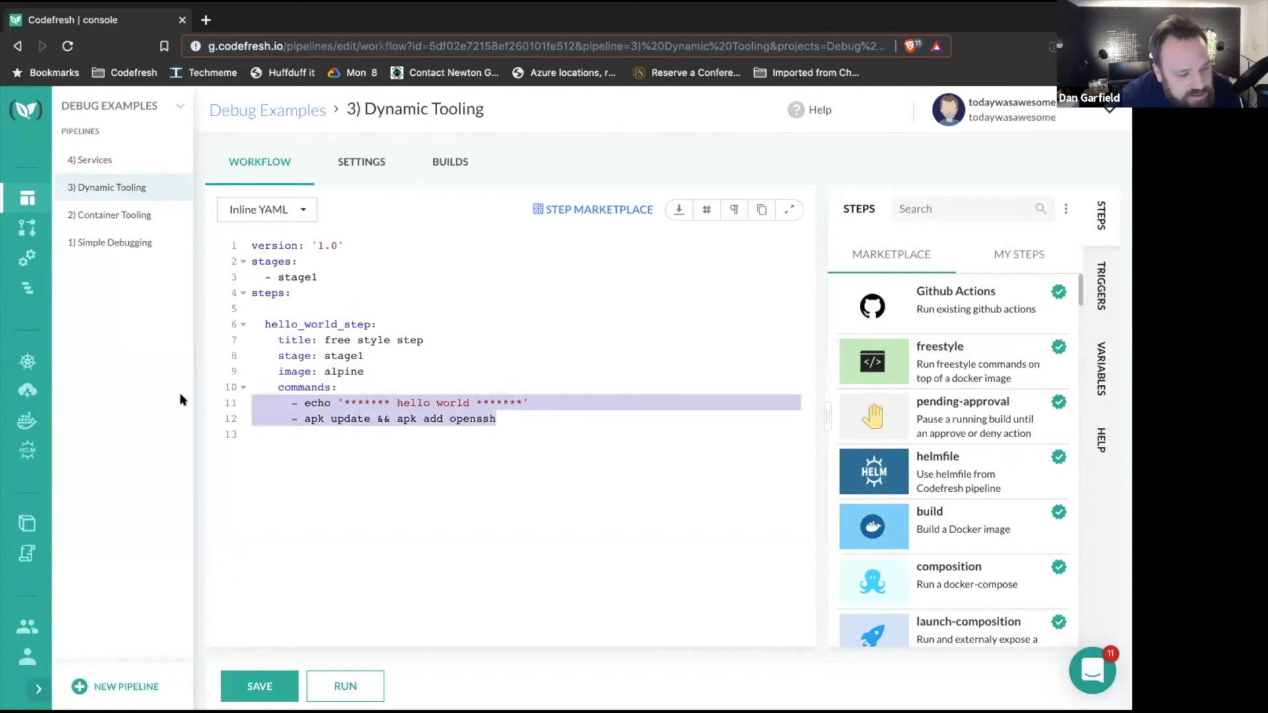
double_click(320, 371)
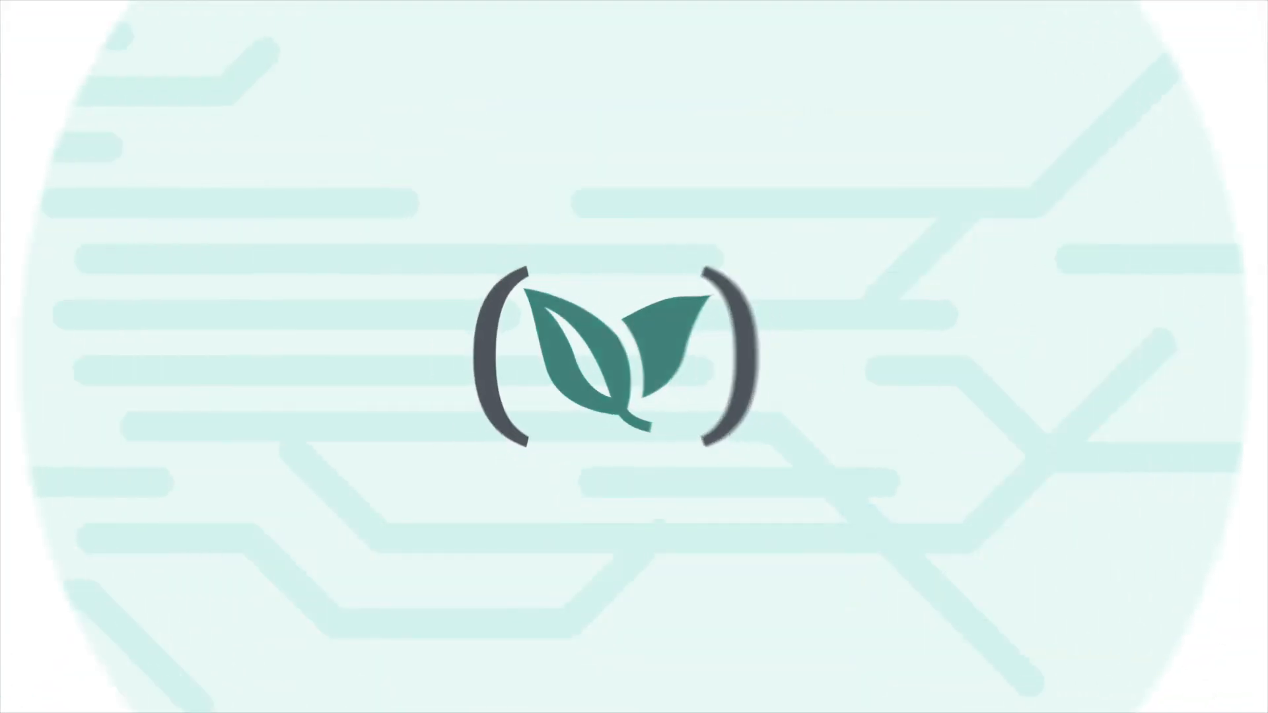